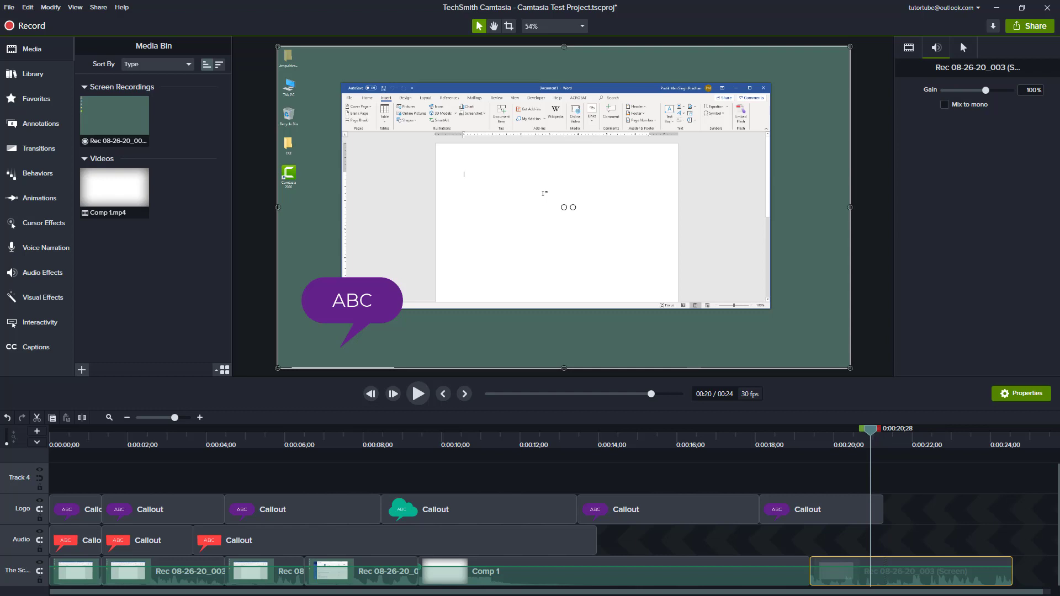
# Step: Start exporting the project to a local file using custom production settings and the MP4 - Smart Player (HTML5) format
pyautogui.click(1030, 26)
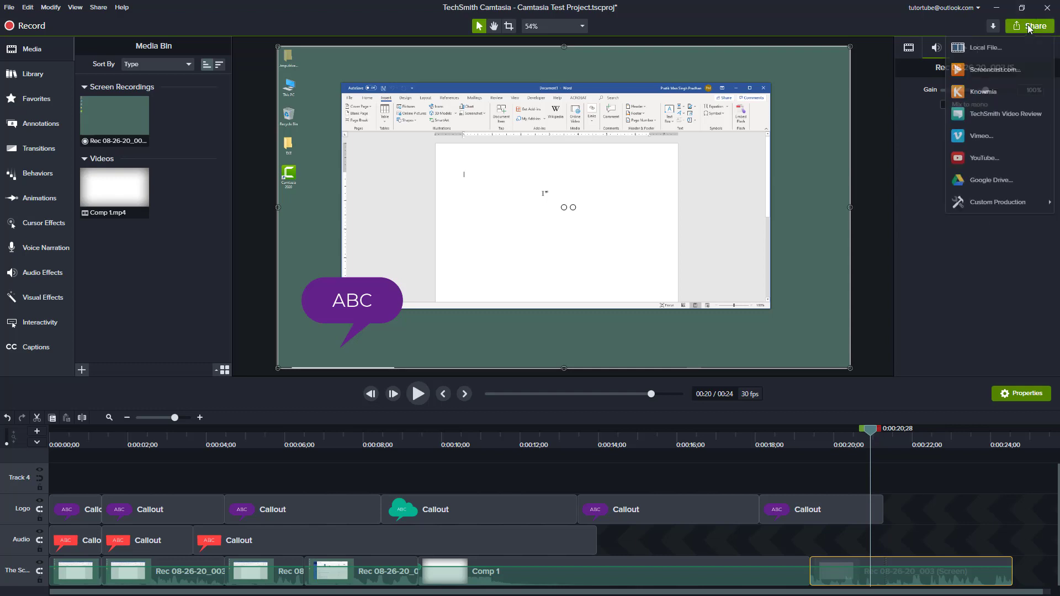
pyautogui.click(998, 48)
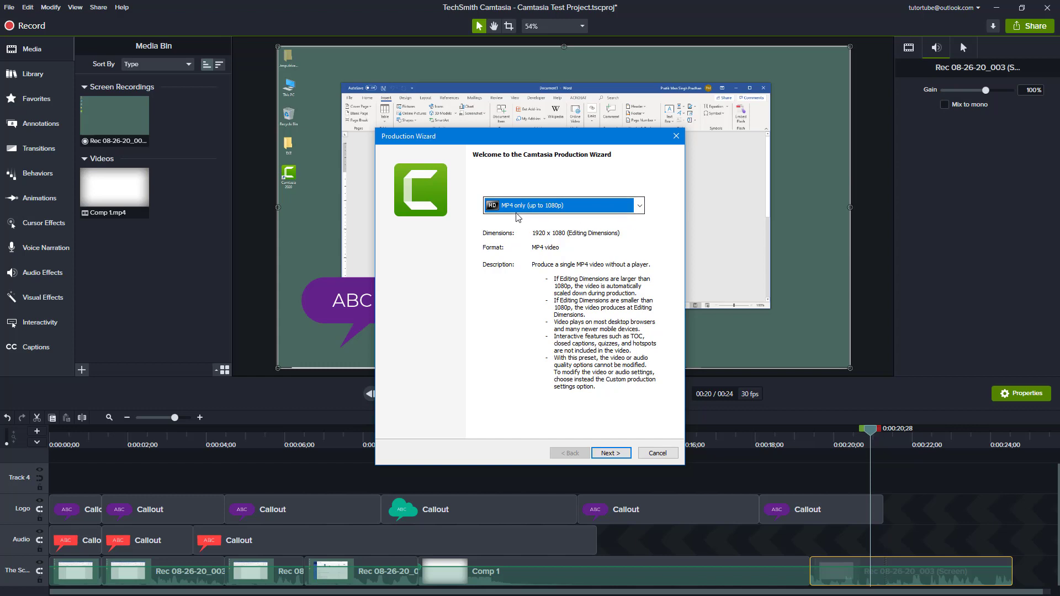
pyautogui.click(588, 212)
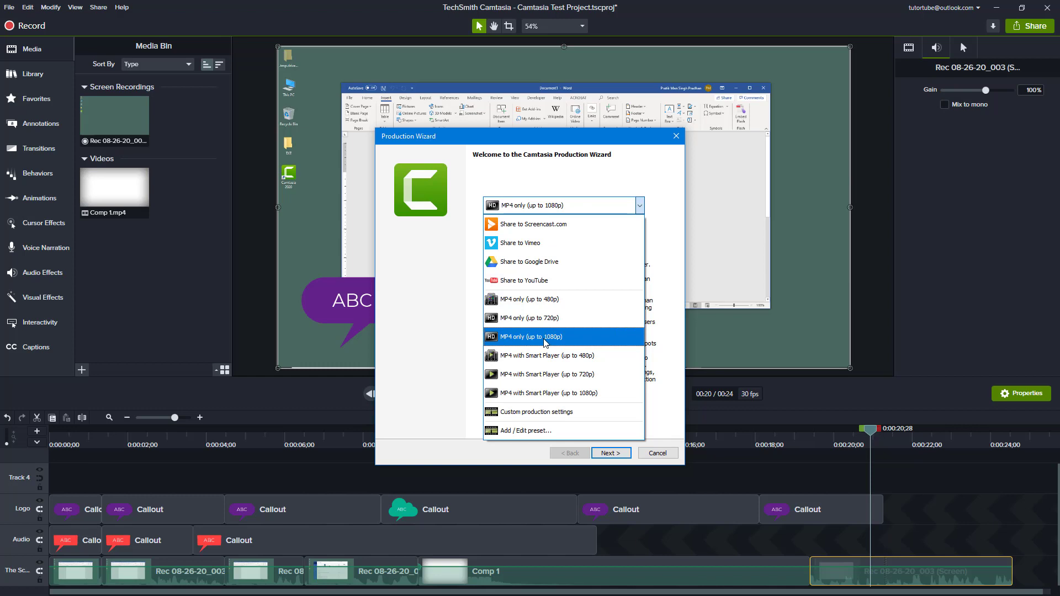
pyautogui.click(520, 417)
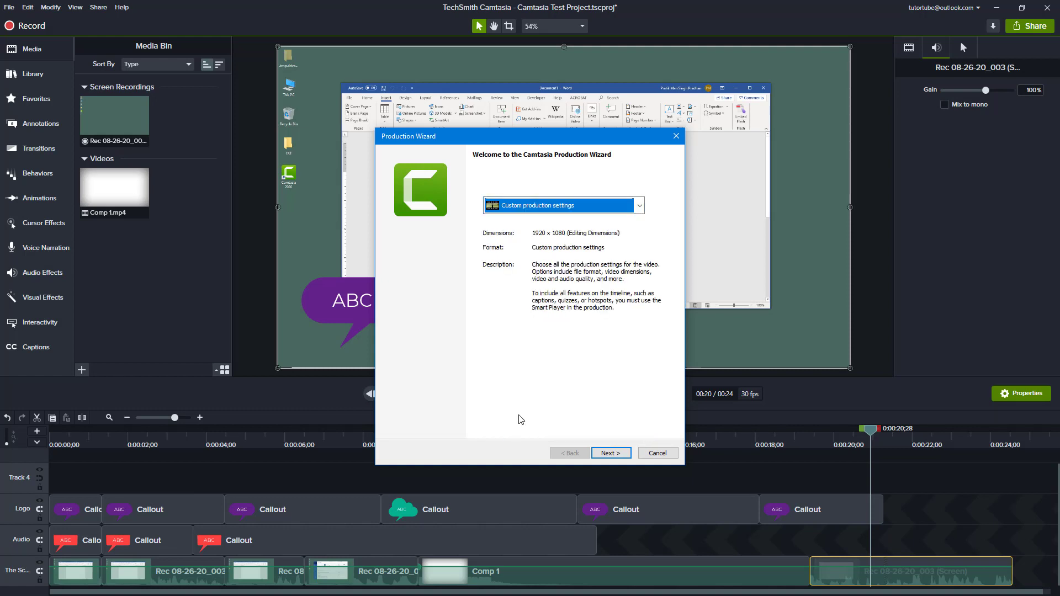
pyautogui.click(603, 455)
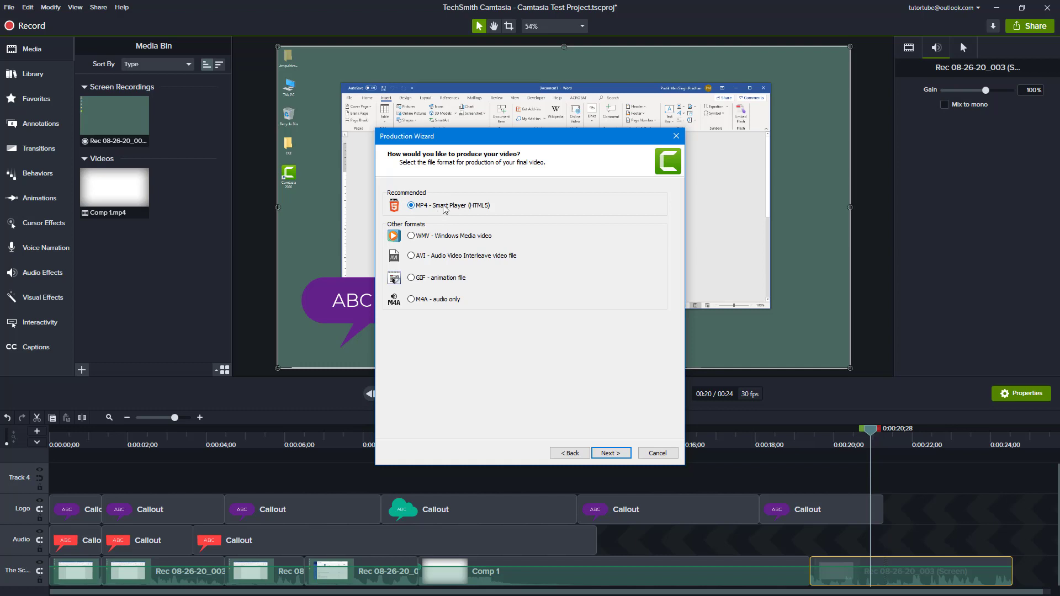
pyautogui.click(618, 454)
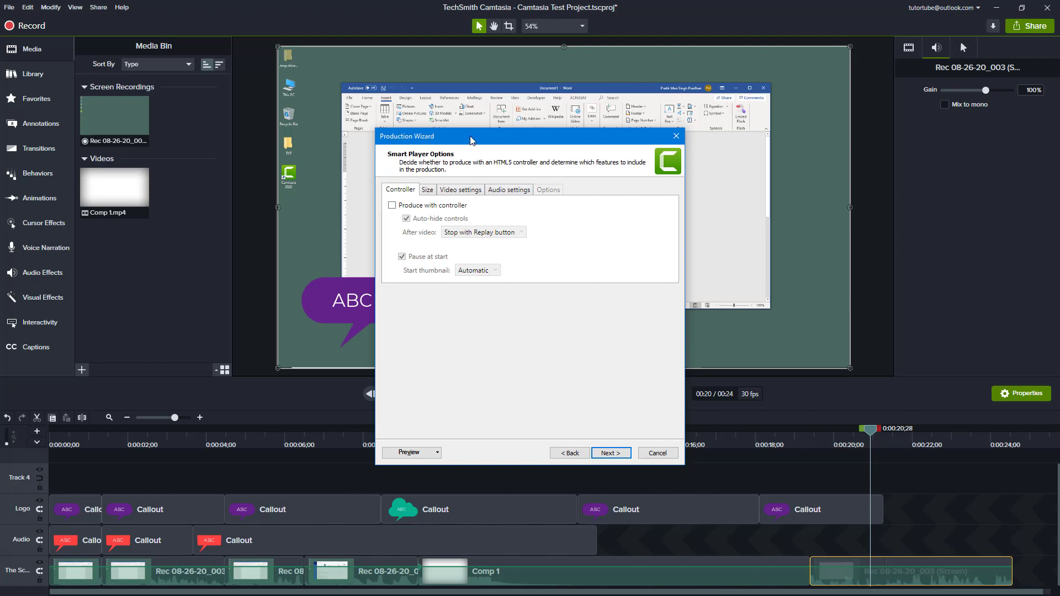
pyautogui.moveTo(470, 139); pyautogui.dragTo(488, 139)
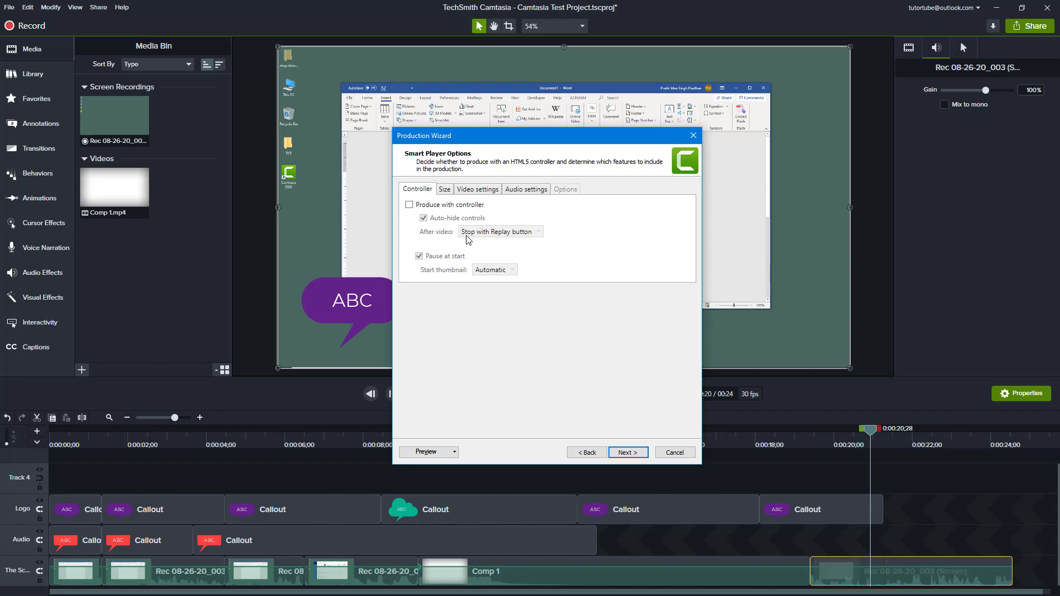
# Step: Enable producing with the controller and set the after-video action to Go to URL
pyautogui.click(457, 207)
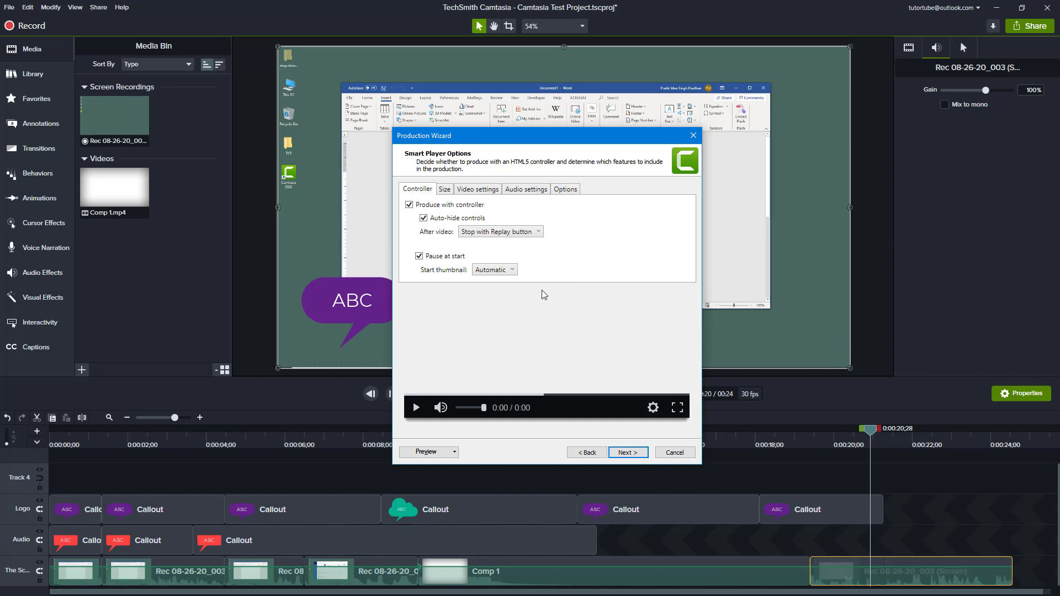
pyautogui.click(504, 236)
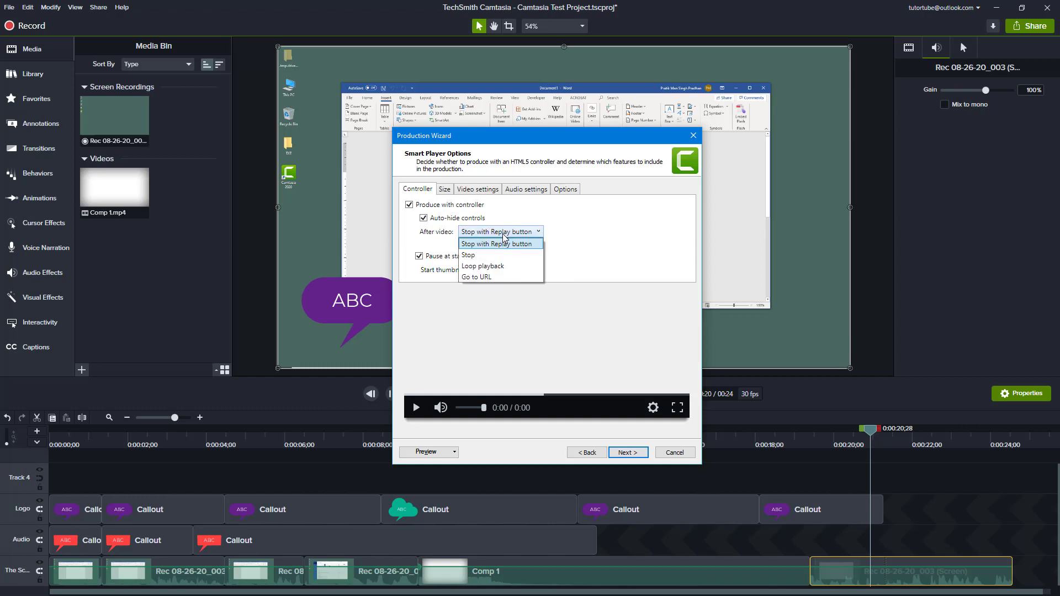
pyautogui.click(503, 276)
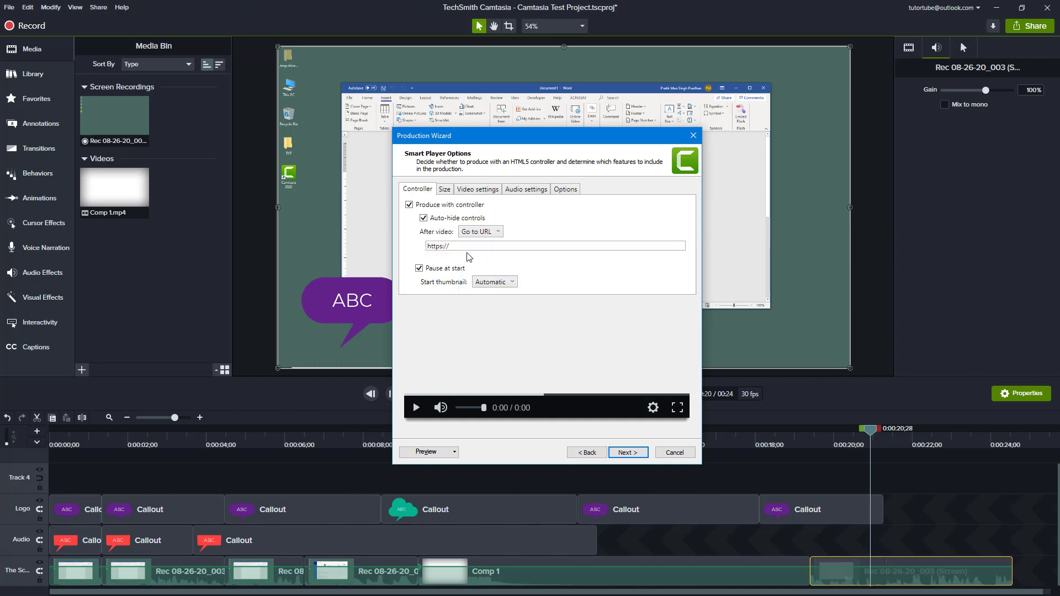
# Step: Set the start thumbnail to Choose File and browse for an image without selecting one
pyautogui.click(501, 281)
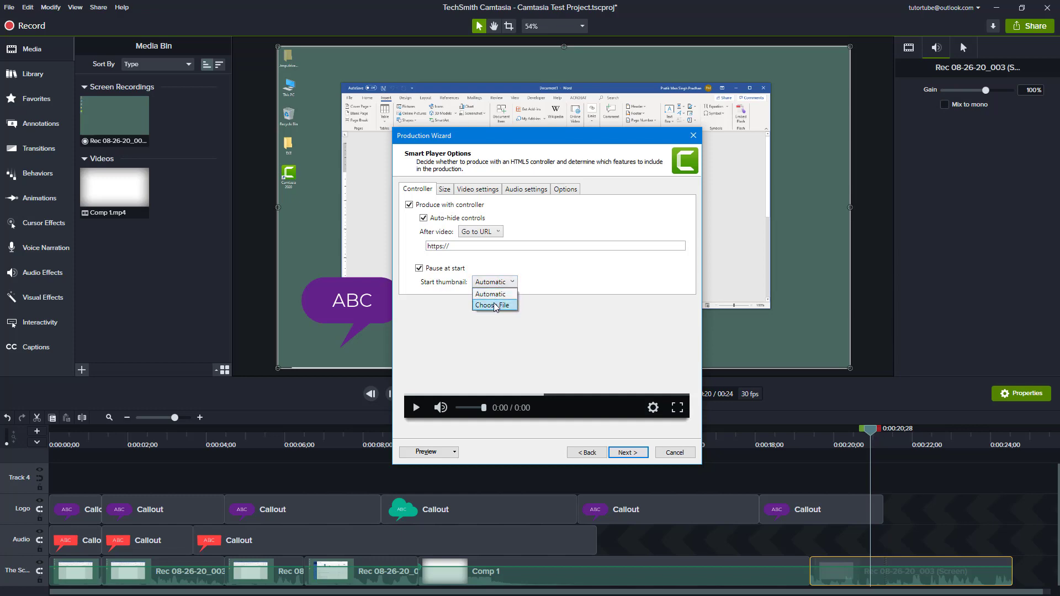
pyautogui.click(495, 307)
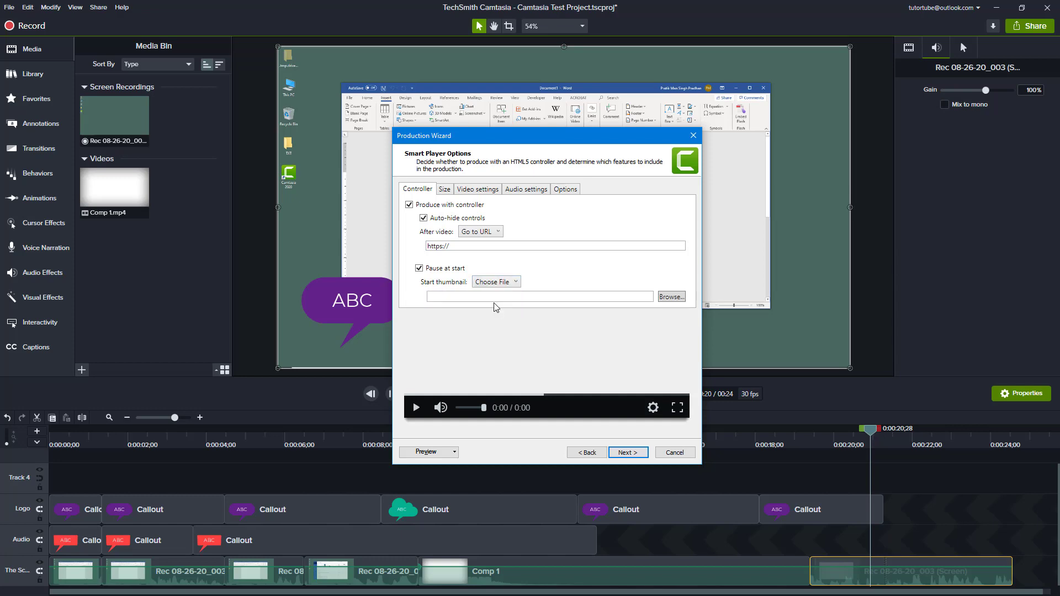
pyautogui.click(672, 297)
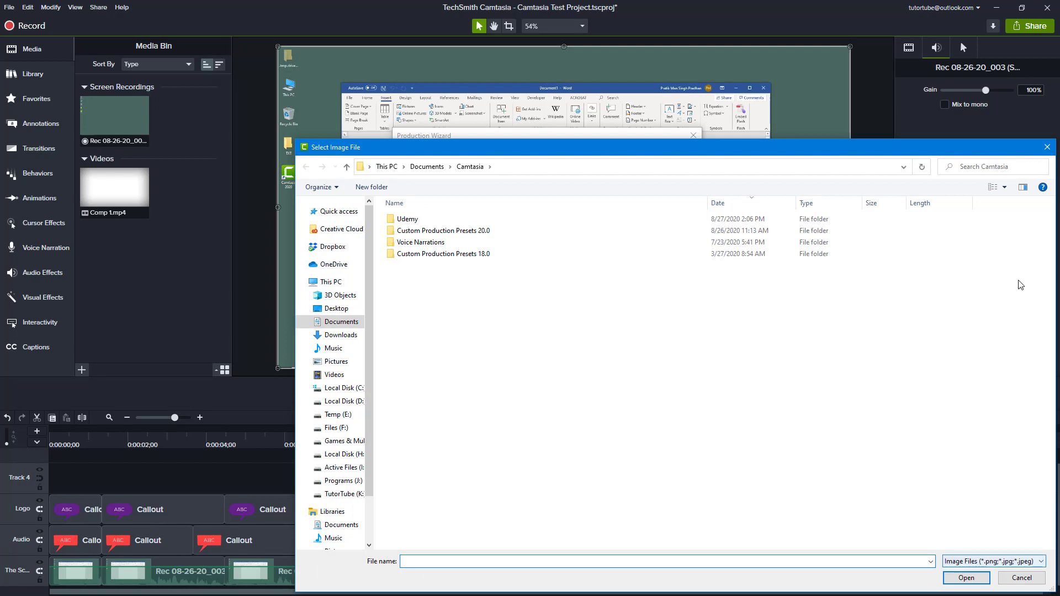
pyautogui.click(1047, 147)
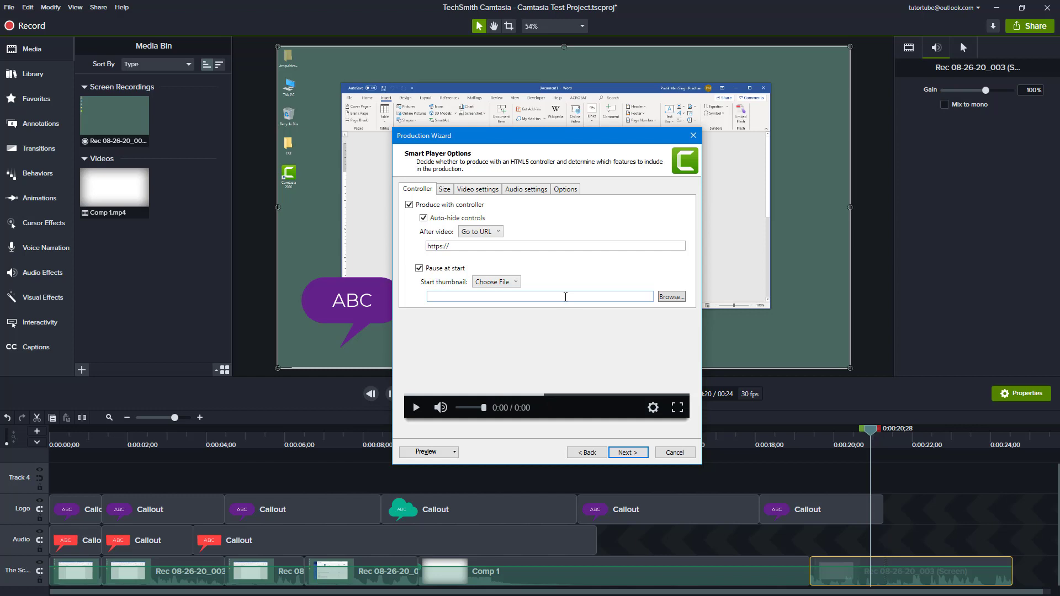
# Step: Turn off producing with the controller and set the video width to 1280 with the aspect ratio kept
pyautogui.click(442, 207)
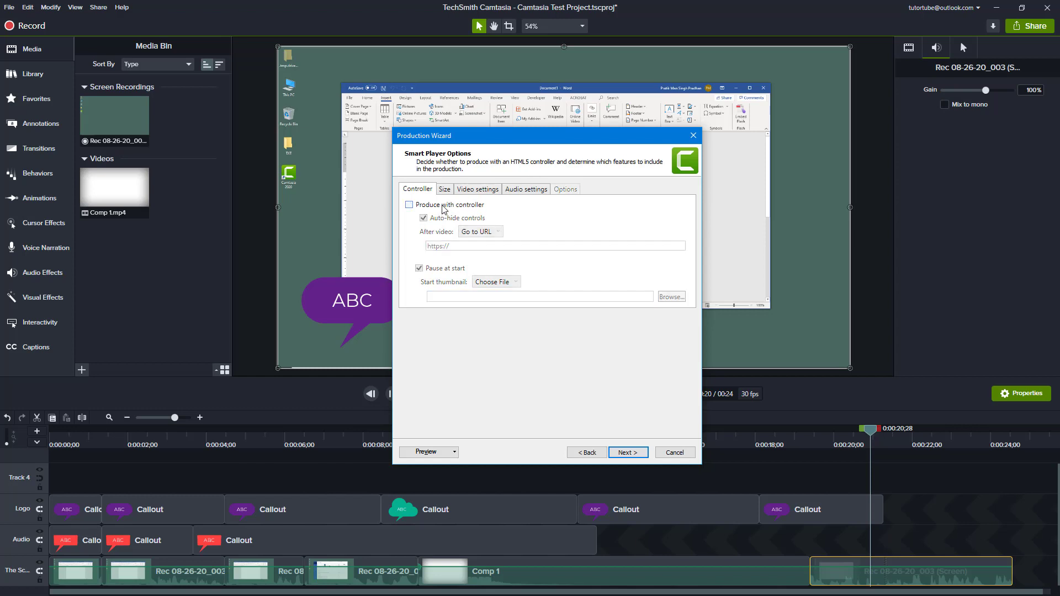
pyautogui.click(443, 192)
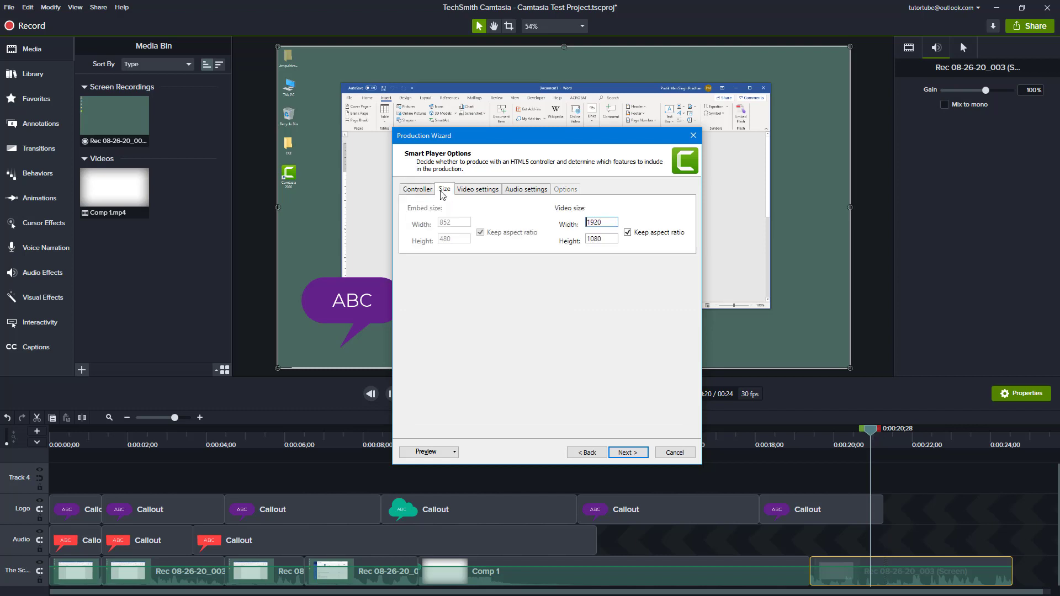
pyautogui.doubleClick(596, 223)
pyautogui.write('1')
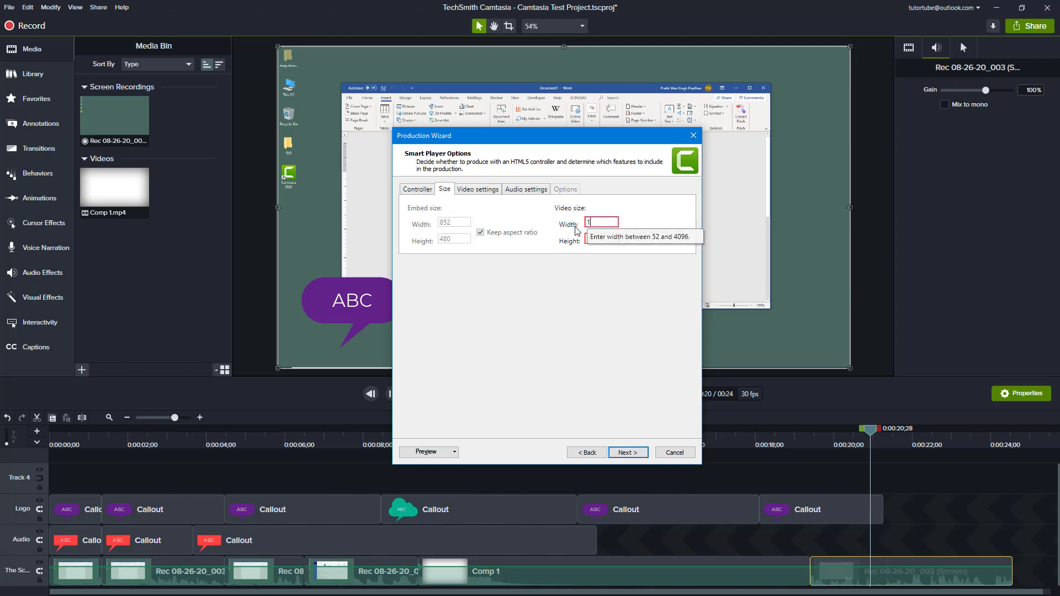
pyautogui.write('280')
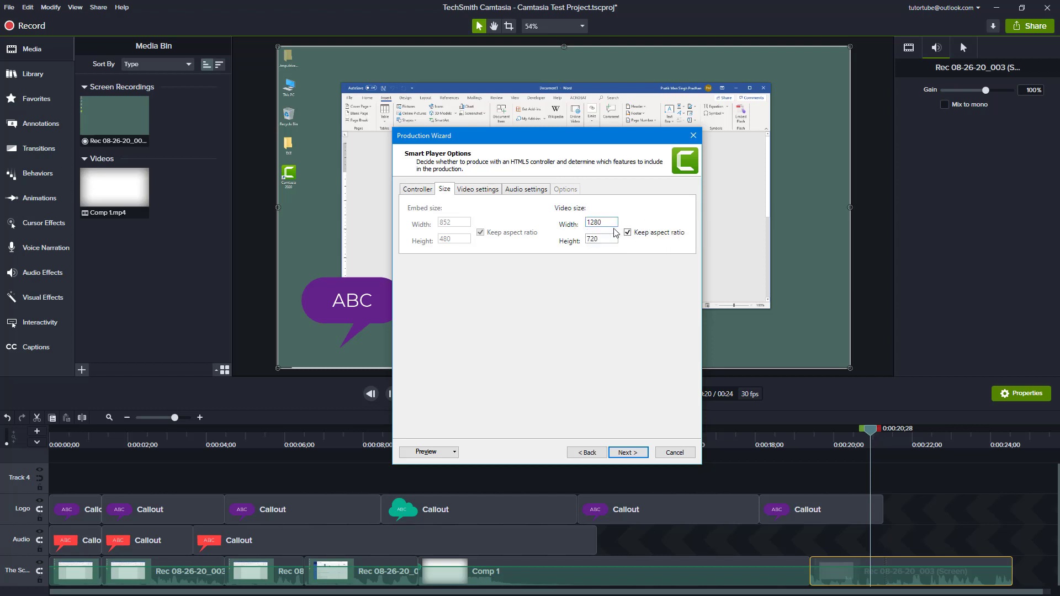
pyautogui.click(605, 241)
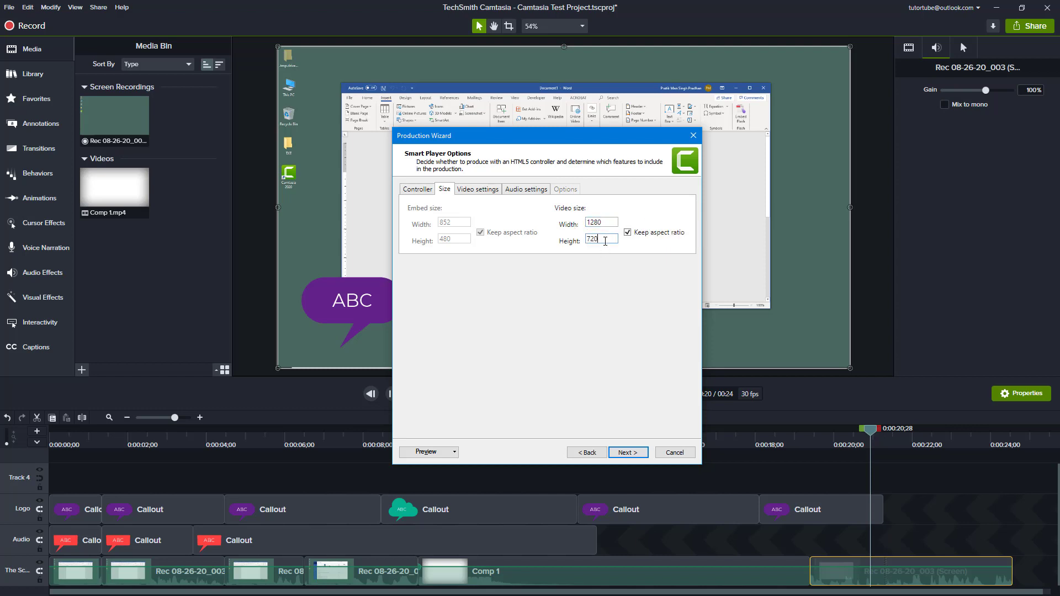
# Step: Unlock the video size's aspect ratio, try a height of 1000, and clear it again
pyautogui.click(649, 236)
pyautogui.moveTo(602, 239); pyautogui.dragTo(574, 241)
pyautogui.write('1000')
pyautogui.moveTo(605, 240); pyautogui.dragTo(553, 243)
pyautogui.press('BackSpace')
# Step: Turn Keep aspect ratio back on for the video size and set the height to 1080
pyautogui.click(627, 232)
pyautogui.hotkey('shift', 'Tab')
pyautogui.hotkey('shift', 'Tab')
pyautogui.moveTo(611, 238); pyautogui.dragTo(561, 234)
pyautogui.write('1080')
# Step: Re-enable producing with the controller and return to the size settings with the embed size
pyautogui.click(421, 189)
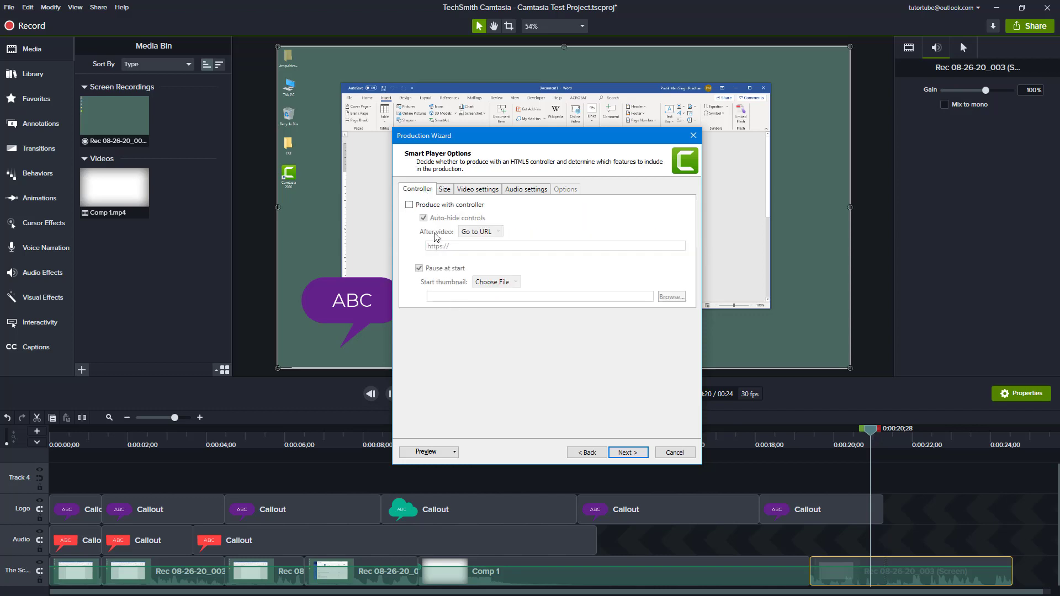
pyautogui.click(444, 190)
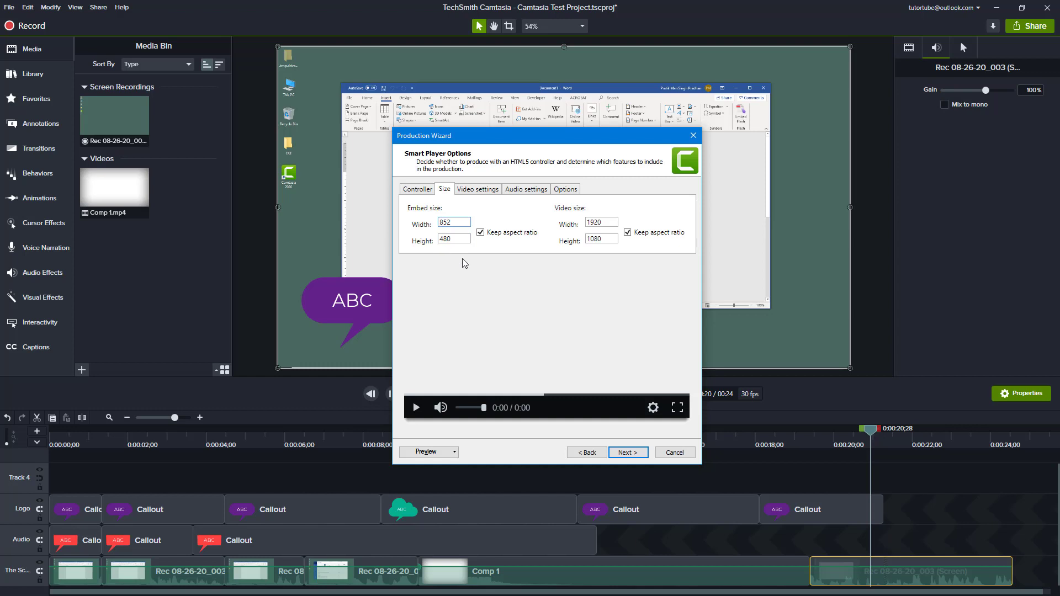
# Step: Review the frame rate choices in the video settings and set the keyframe interval to 5 seconds
pyautogui.click(484, 190)
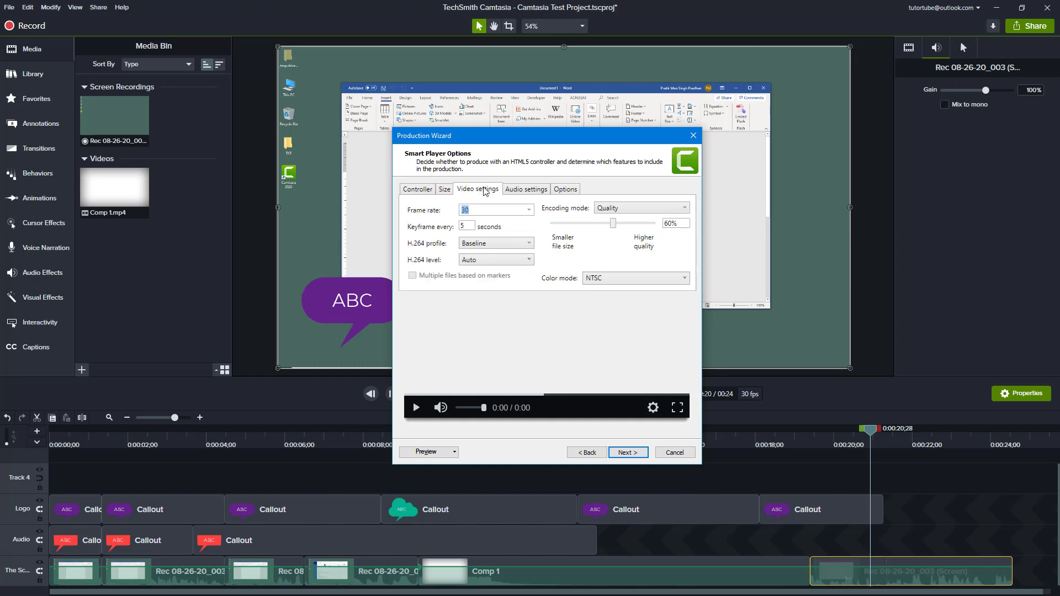
pyautogui.click(530, 211)
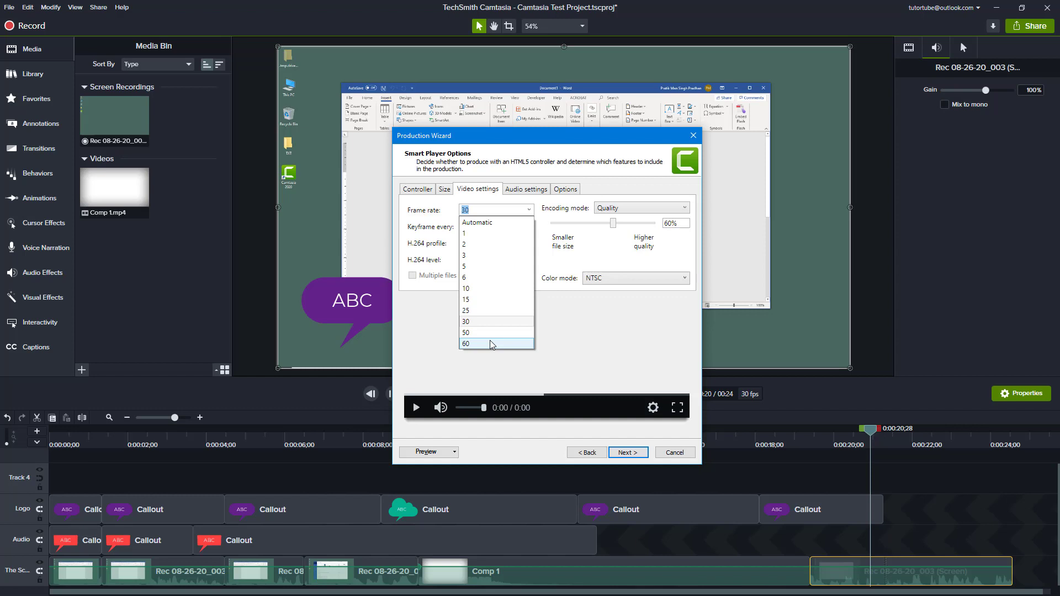
pyautogui.click(580, 348)
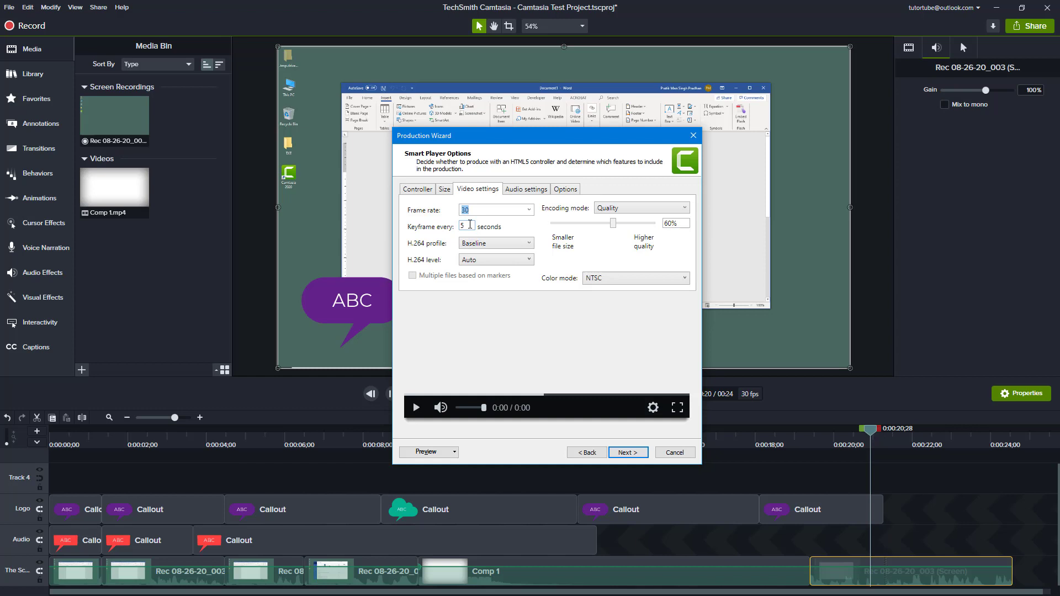
pyautogui.doubleClick(470, 225)
pyautogui.write('5')
# Step: Examine the available choices for H.264 profile, H.264 level and color mode without changing them
pyautogui.click(503, 243)
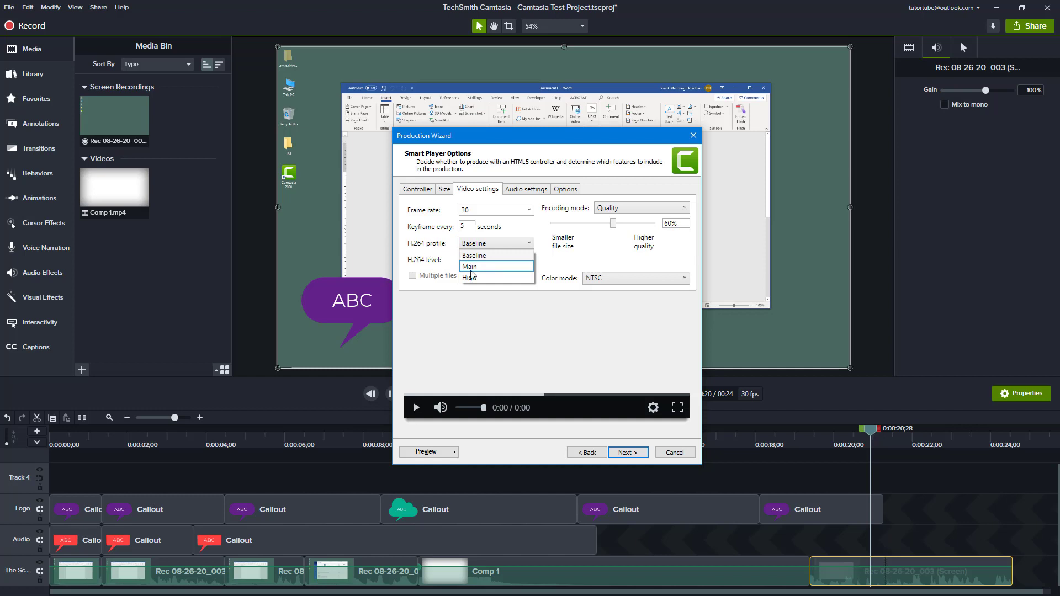
pyautogui.click(495, 315)
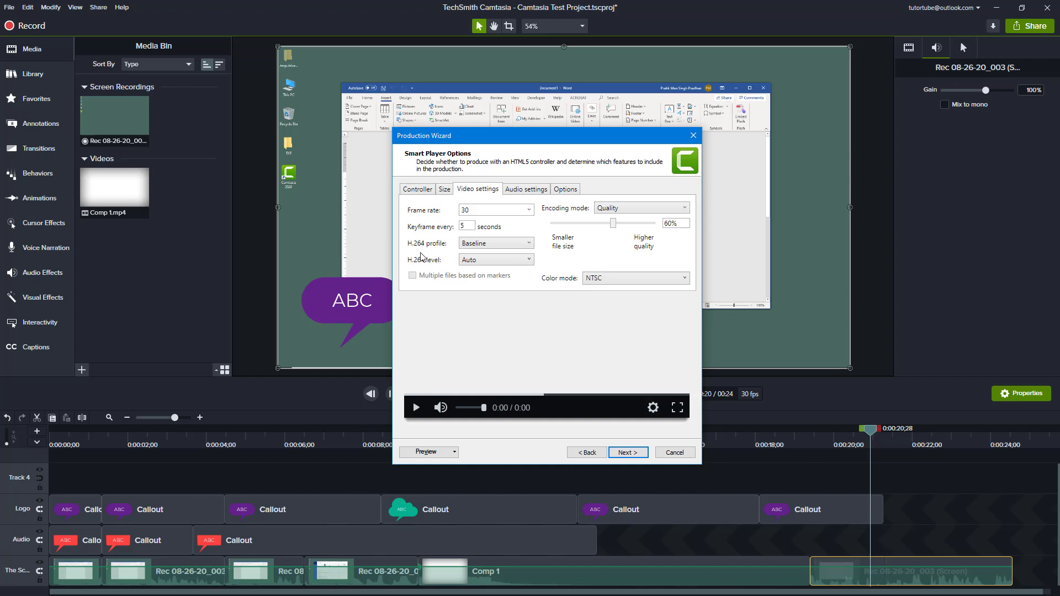
pyautogui.click(497, 263)
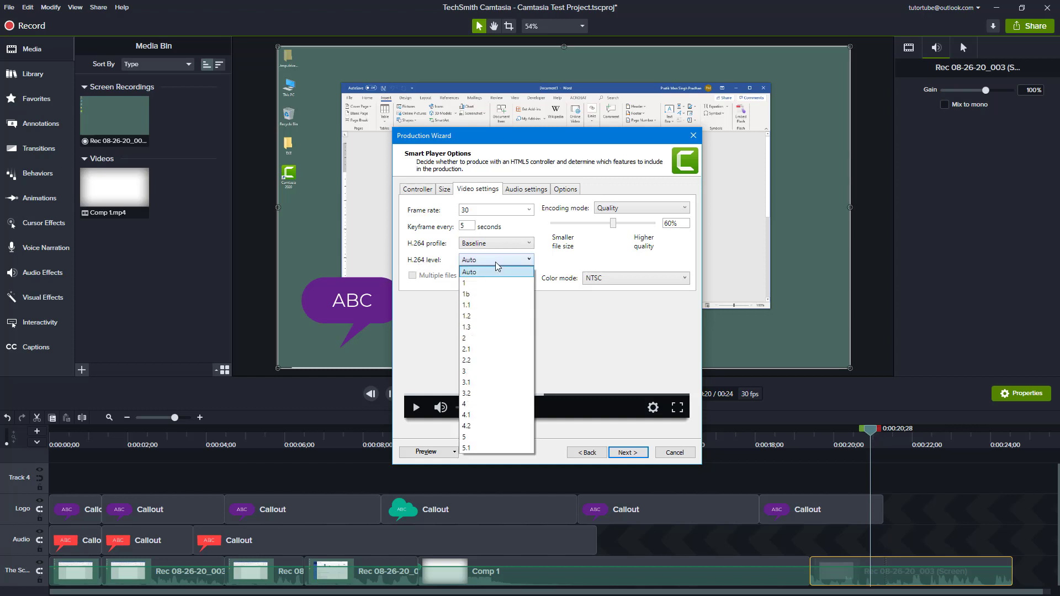
pyautogui.click(614, 326)
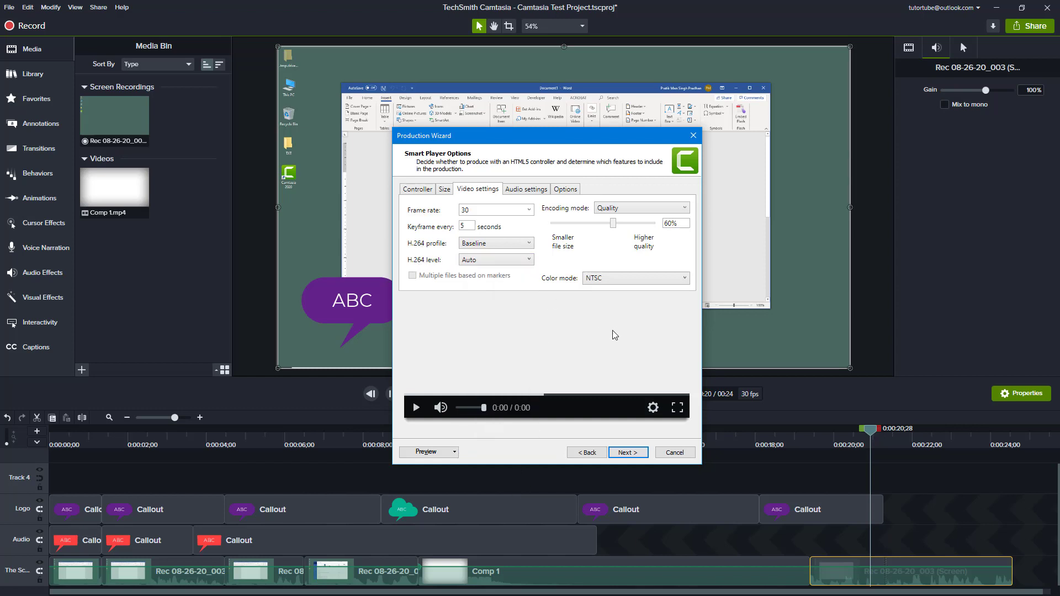
pyautogui.click(611, 281)
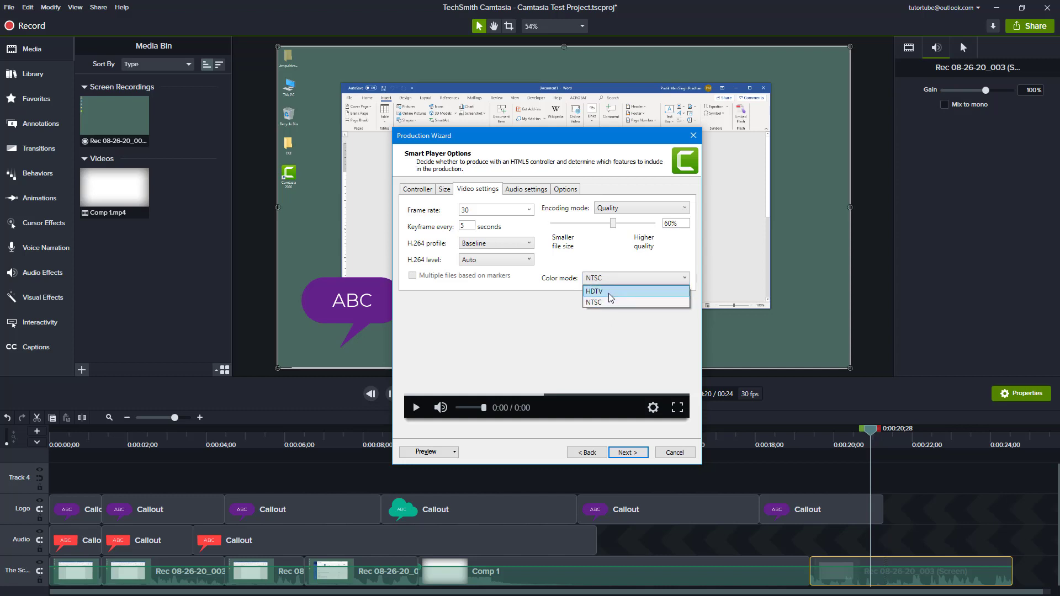
pyautogui.click(612, 335)
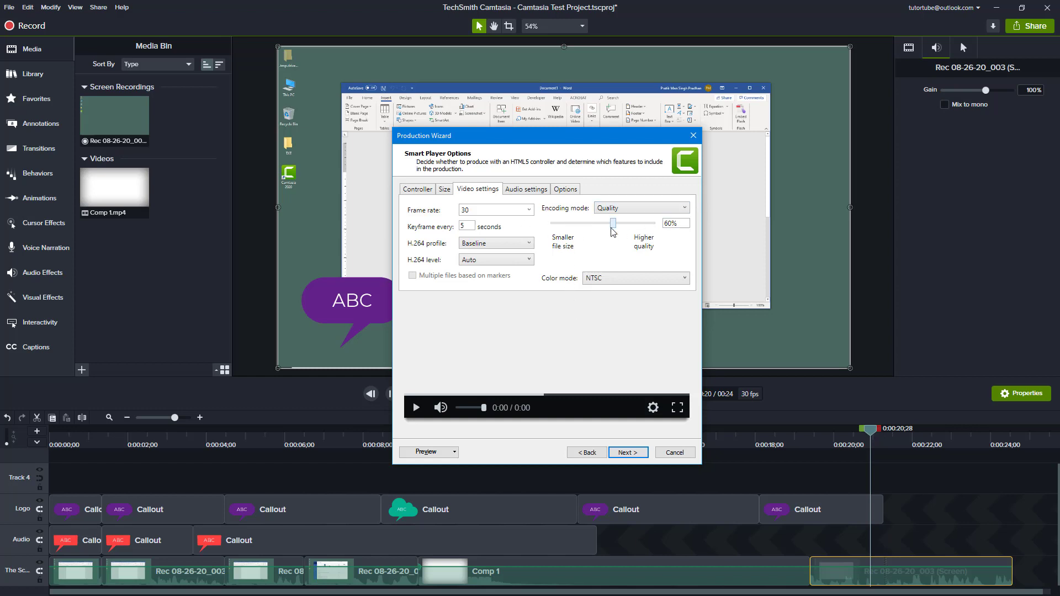
# Step: Switch the encoding mode to Bitrate and try its slider from smaller file size to higher quality and back
pyautogui.click(633, 210)
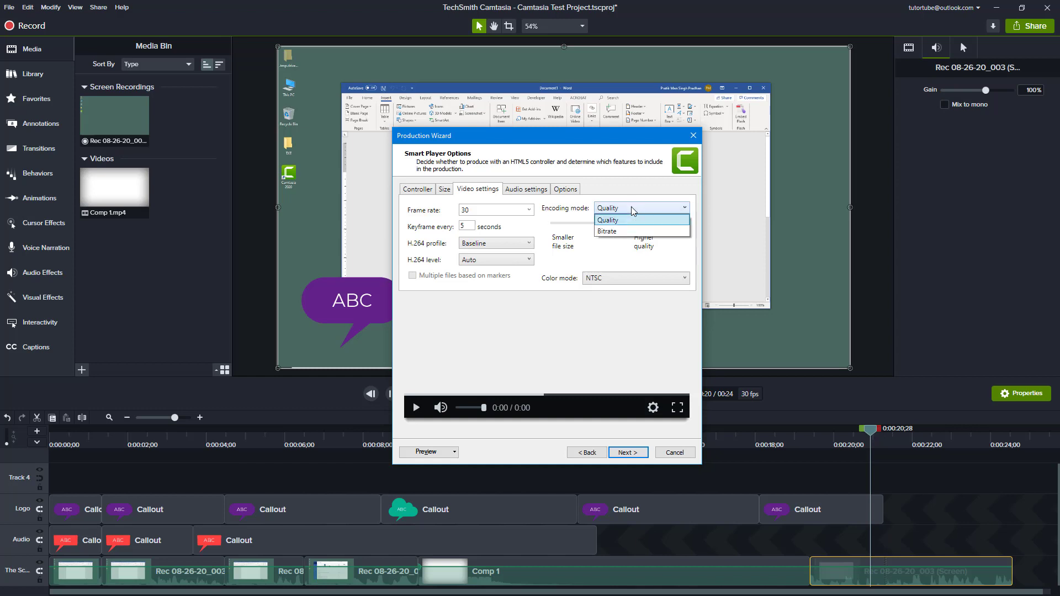
pyautogui.click(615, 252)
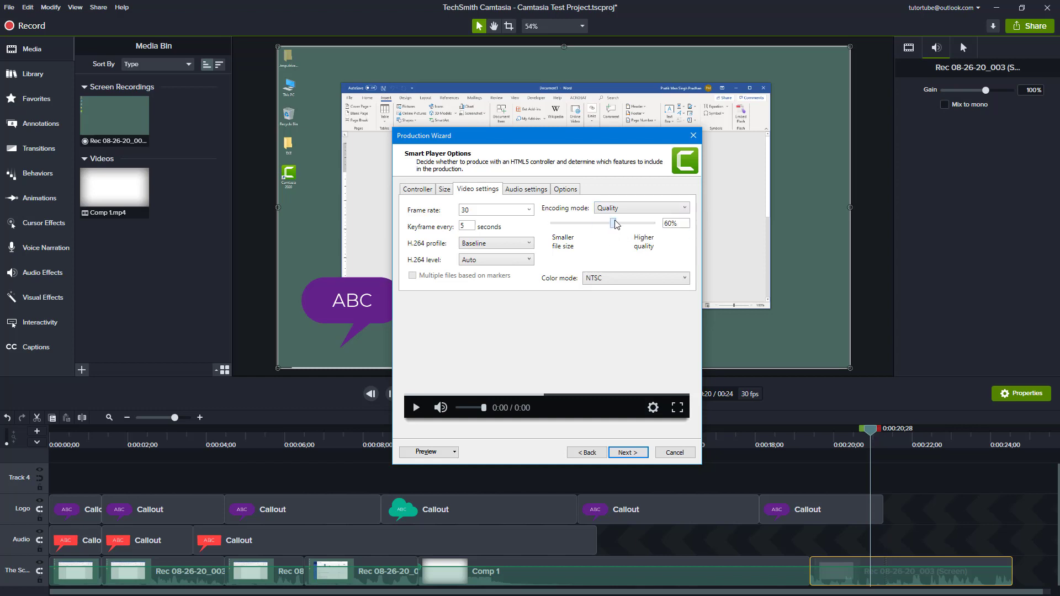
pyautogui.moveTo(614, 222)
pyautogui.mouseDown()
pyautogui.moveTo(655, 222)
pyautogui.moveTo(560, 223)
pyautogui.moveTo(613, 223)
pyautogui.mouseUp()
pyautogui.click(617, 210)
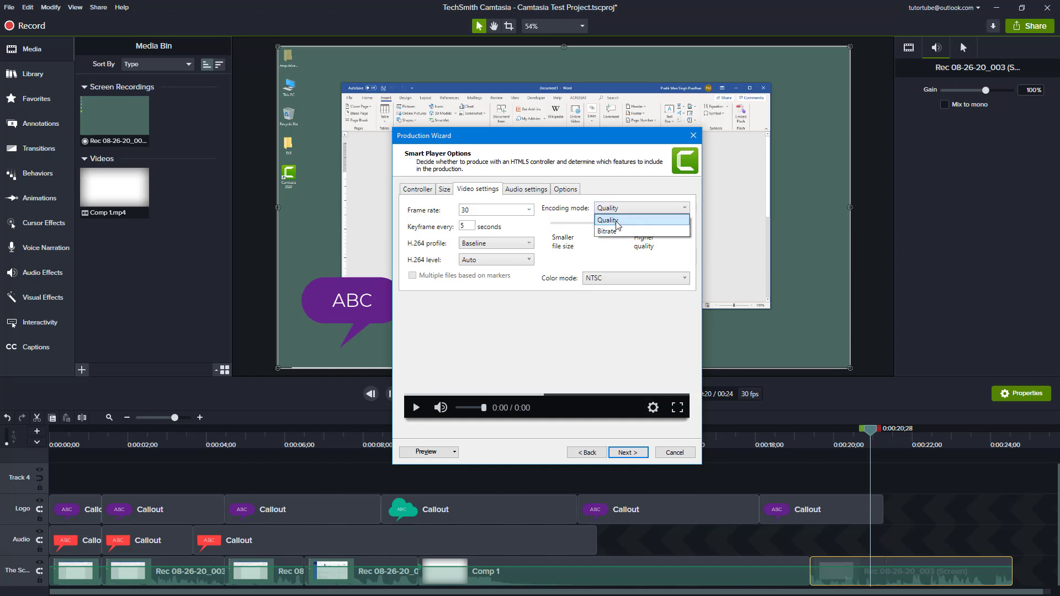
pyautogui.click(617, 224)
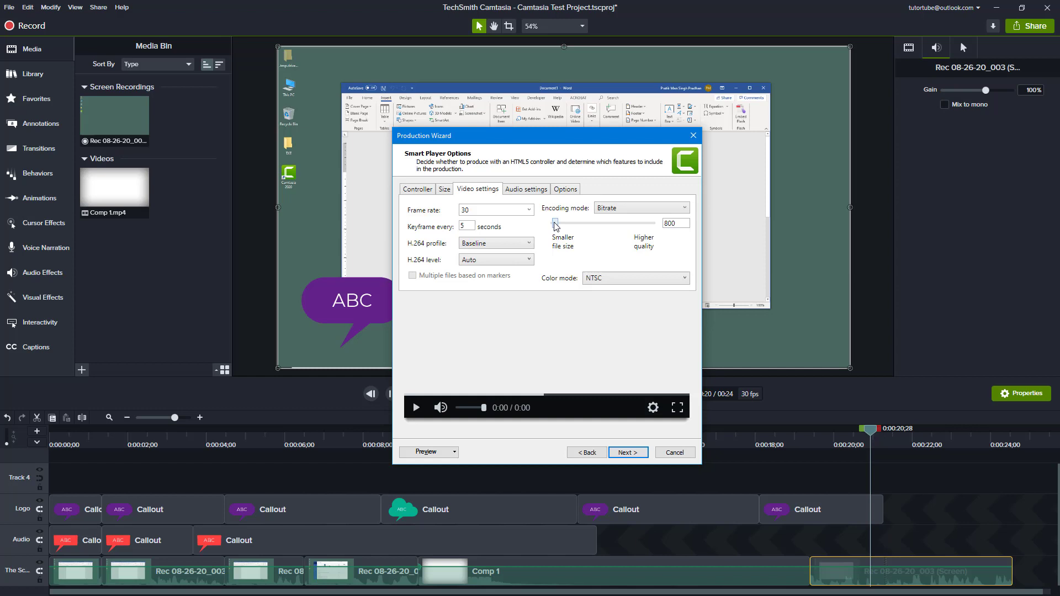
pyautogui.moveTo(555, 225); pyautogui.dragTo(662, 224)
pyautogui.moveTo(654, 224); pyautogui.dragTo(555, 227)
pyautogui.click(610, 213)
pyautogui.click(632, 230)
# Step: In the audio settings, keep audio encoding enabled and set the bit rate to 320 kbps
pyautogui.click(520, 188)
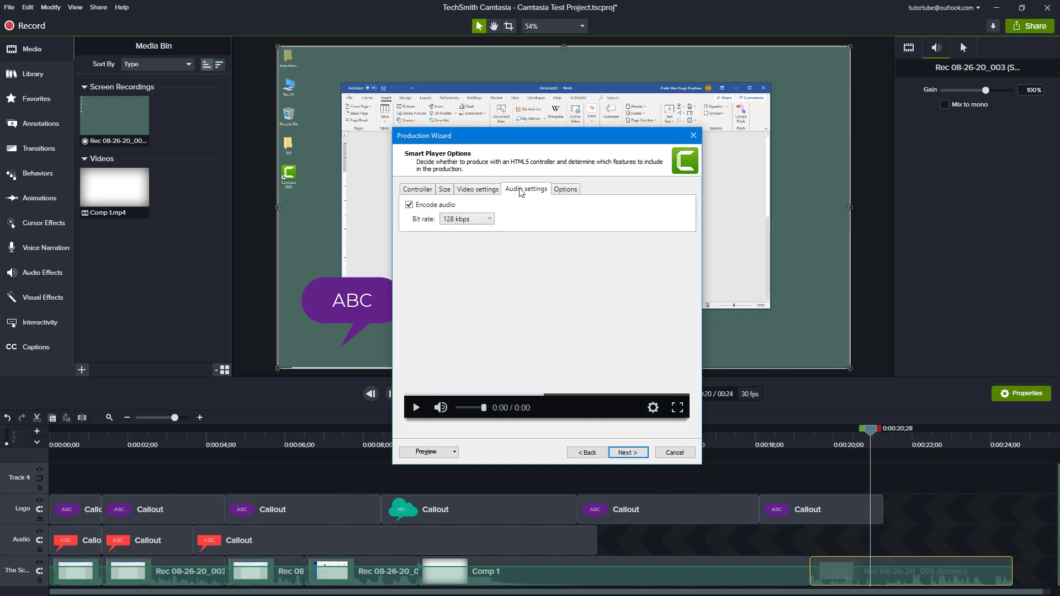
pyautogui.click(440, 209)
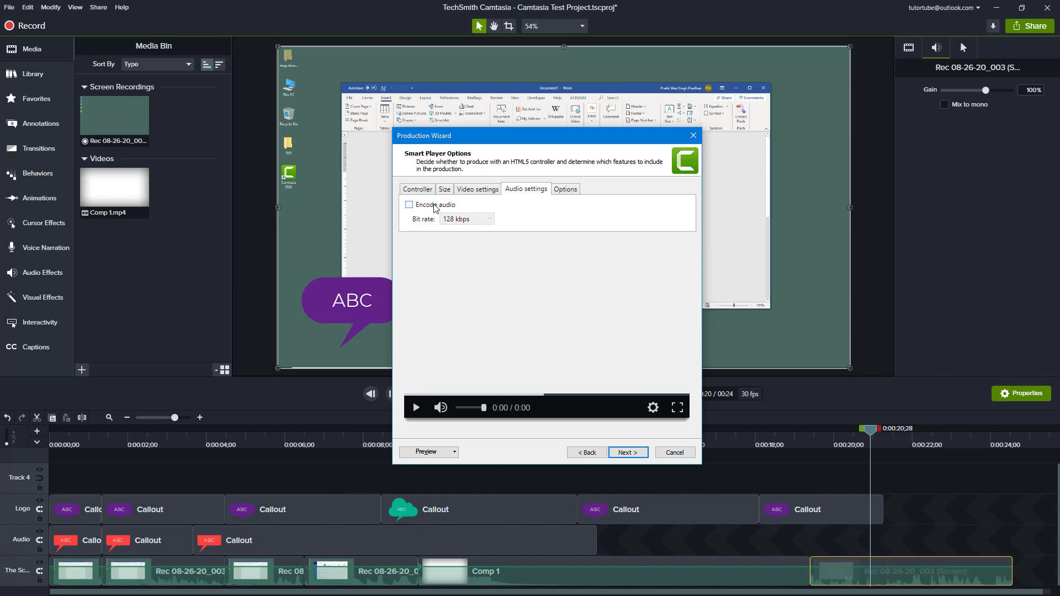
pyautogui.click(436, 208)
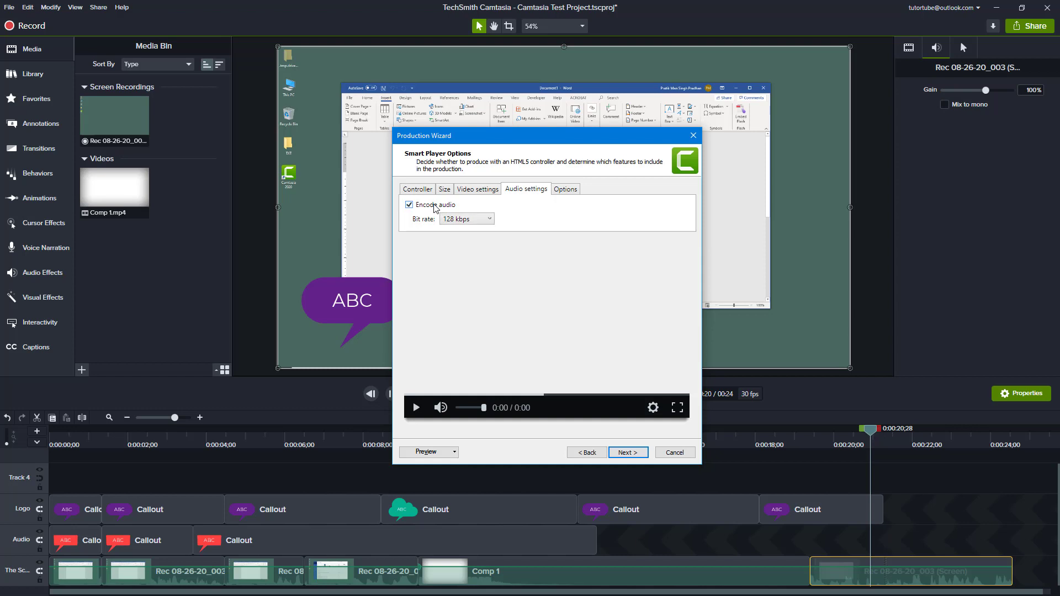
pyautogui.click(483, 220)
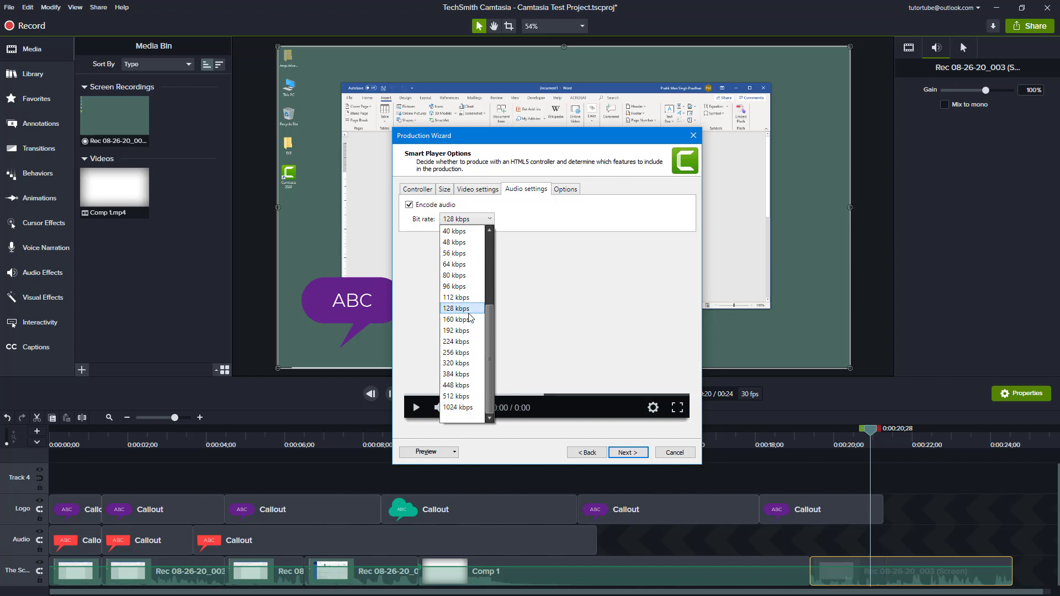
pyautogui.click(468, 363)
pyautogui.click(462, 220)
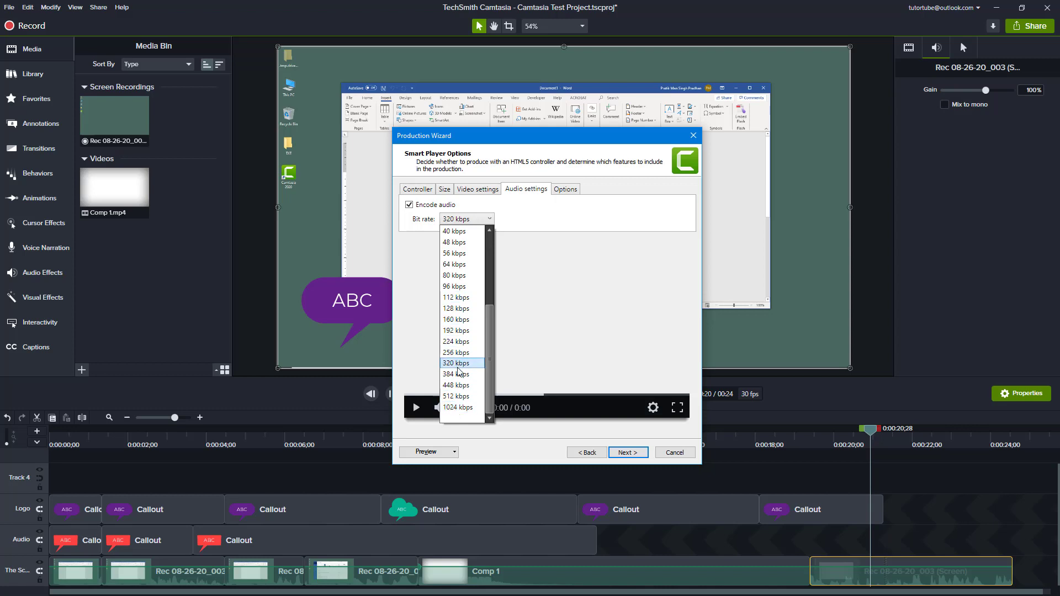
pyautogui.click(582, 298)
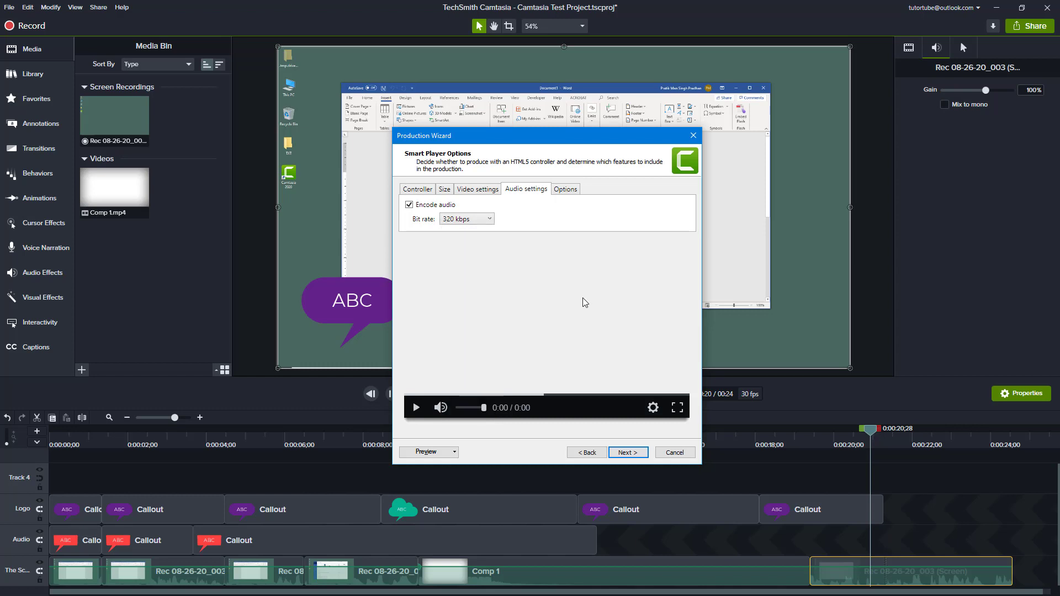
# Step: Check the remaining player options, disable producing with the controller and continue to the Video Options page
pyautogui.click(568, 191)
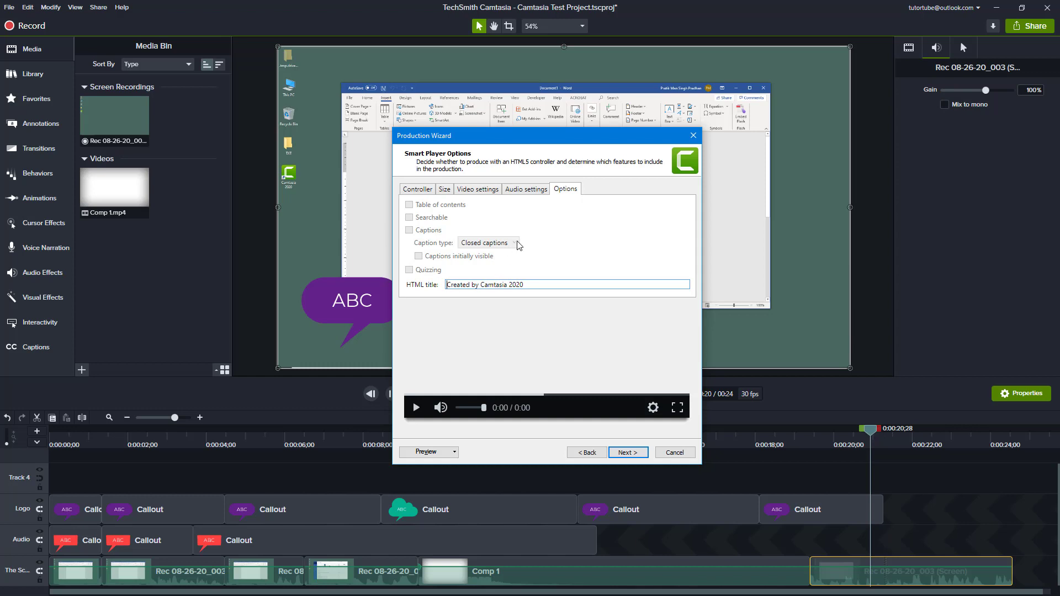
pyautogui.click(419, 191)
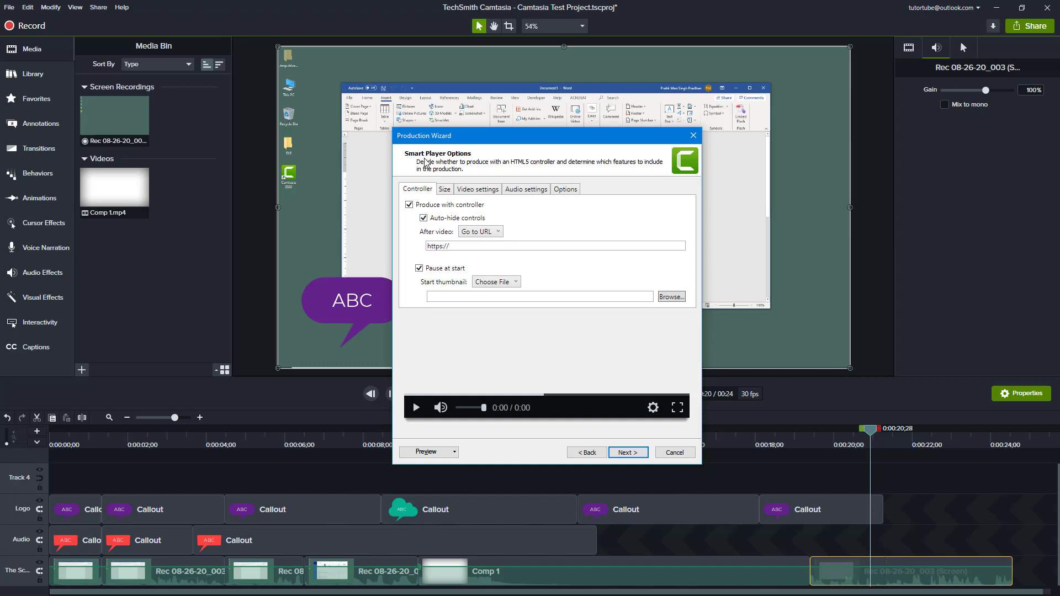
pyautogui.click(443, 207)
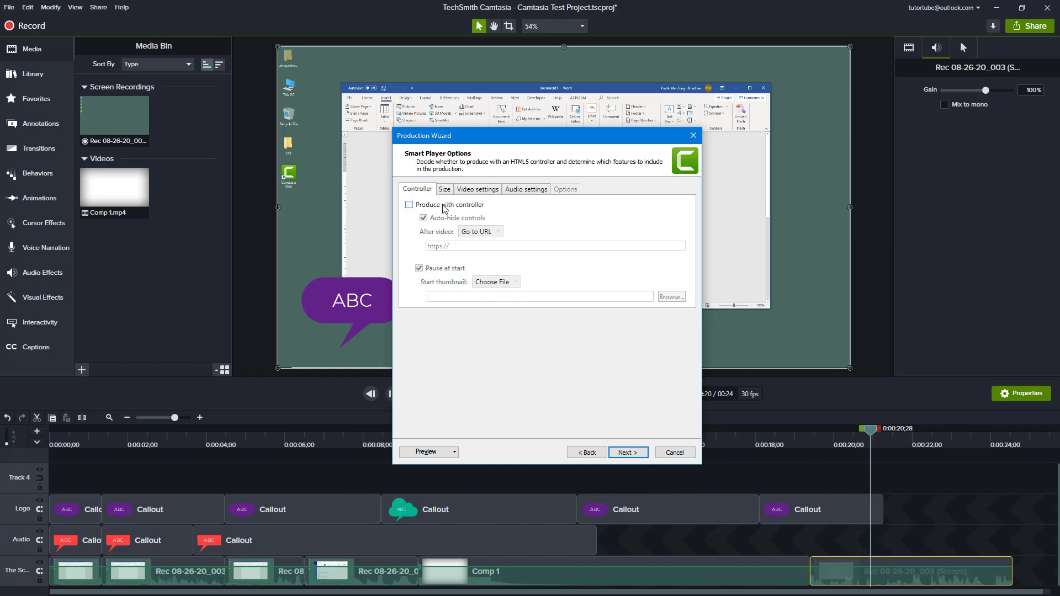
pyautogui.click(638, 455)
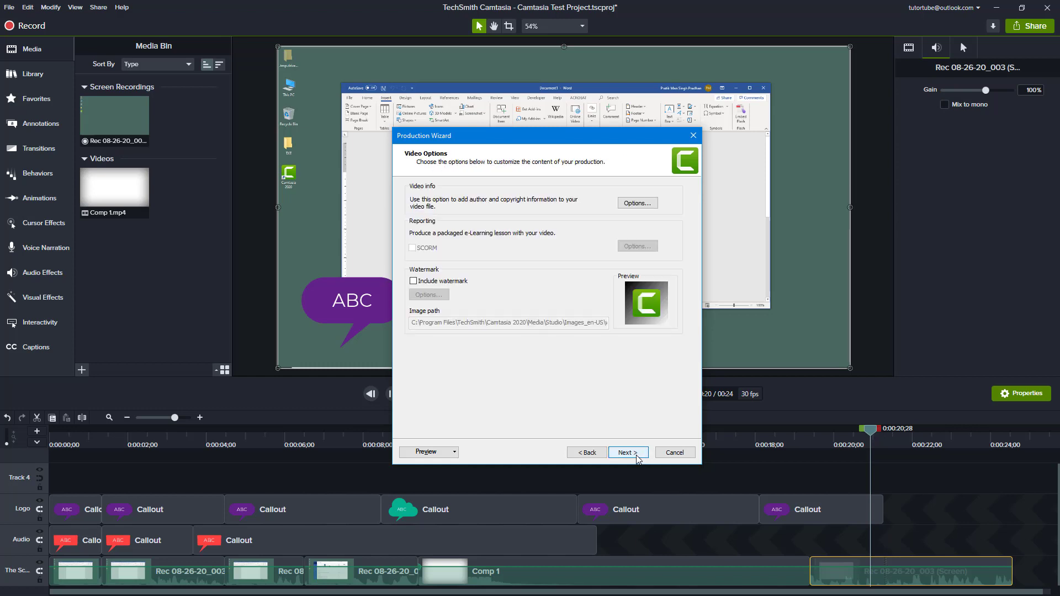
# Step: Include a watermark and use TutorTube-Logo.png from the TutorTube (K:) drive as its image
pyautogui.click(456, 282)
pyautogui.click(428, 294)
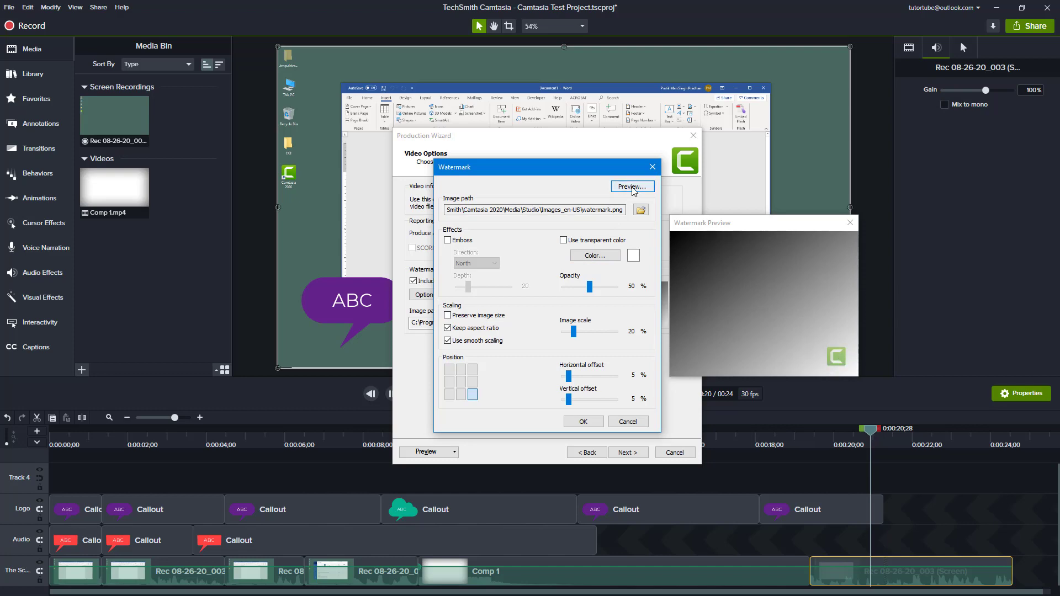
pyautogui.click(641, 209)
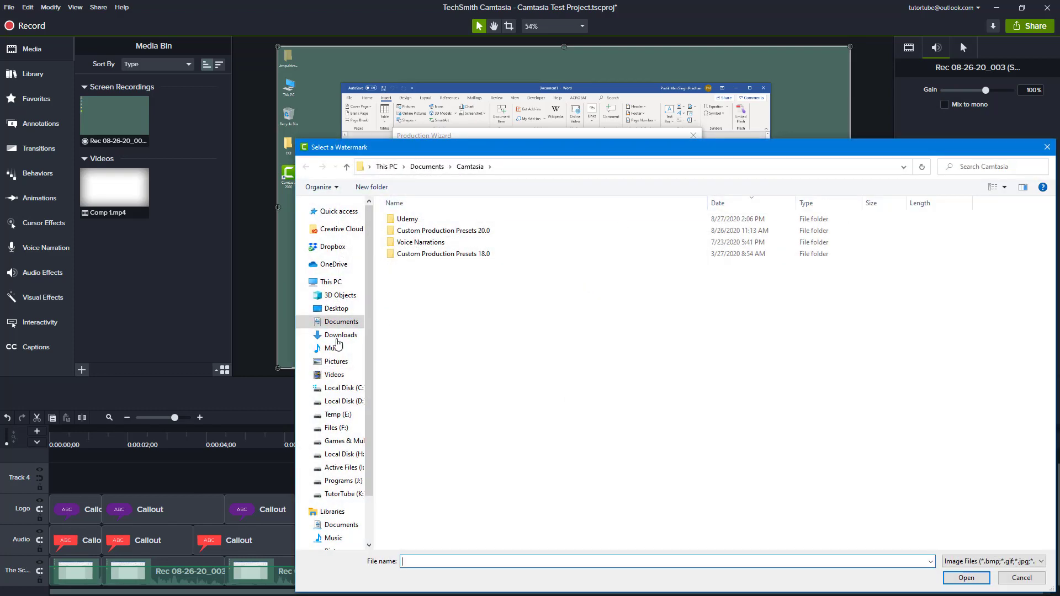
pyautogui.click(340, 493)
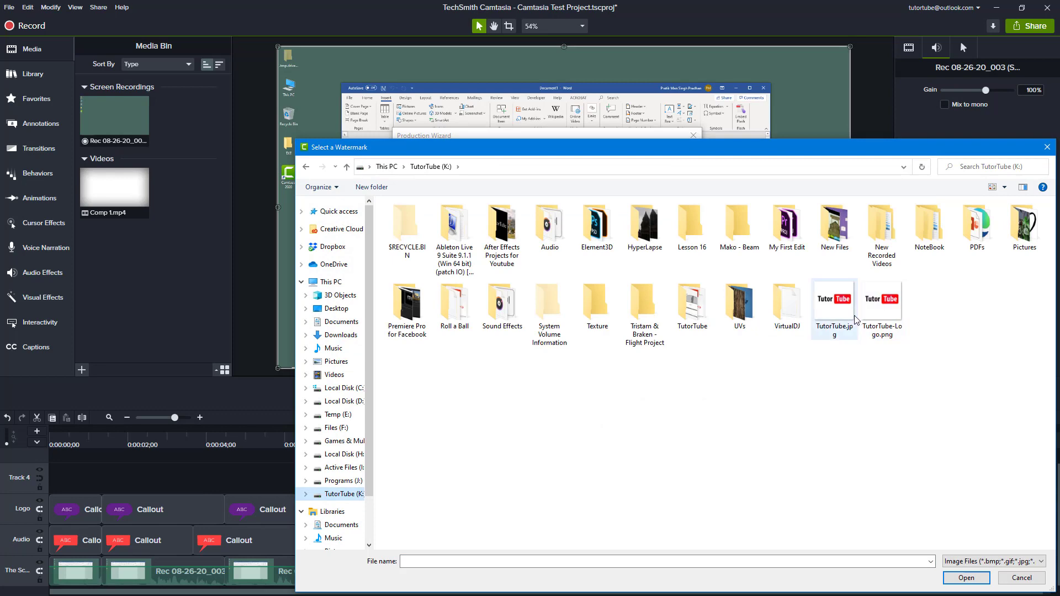
pyautogui.doubleClick(890, 312)
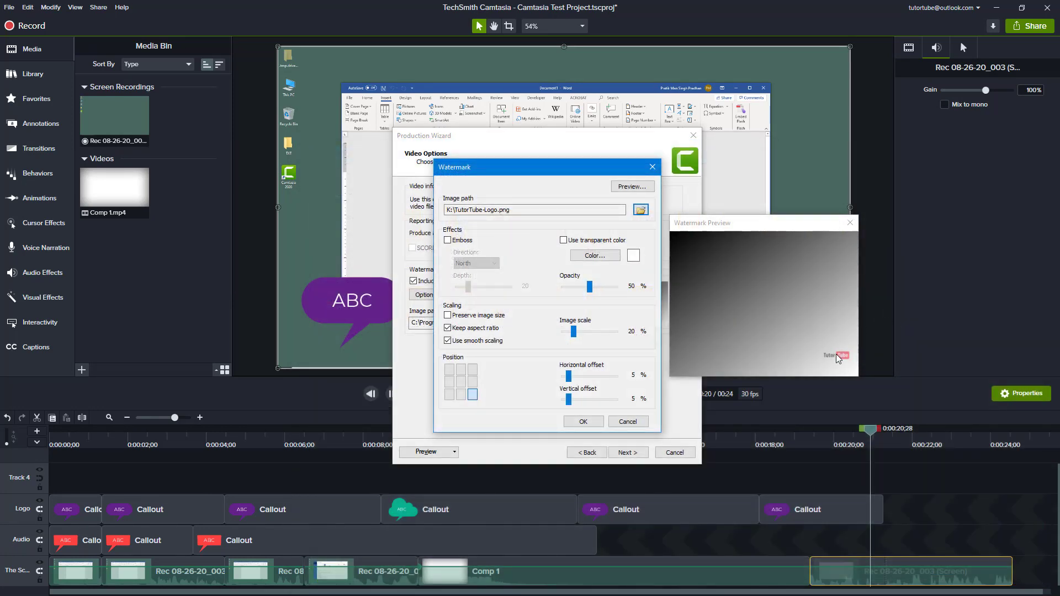
# Step: Try the watermark's emboss effect, leave it off, and enable a transparent color using the blue-violet basic color
pyautogui.click(464, 244)
pyautogui.click(463, 241)
pyautogui.click(601, 243)
pyautogui.click(609, 259)
pyautogui.click(581, 253)
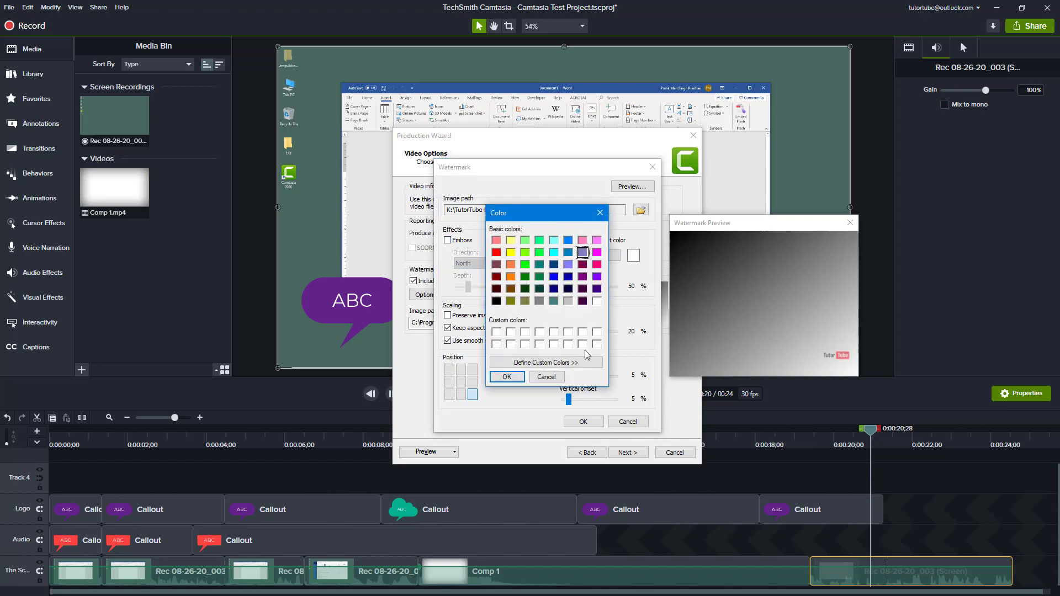
pyautogui.click(510, 377)
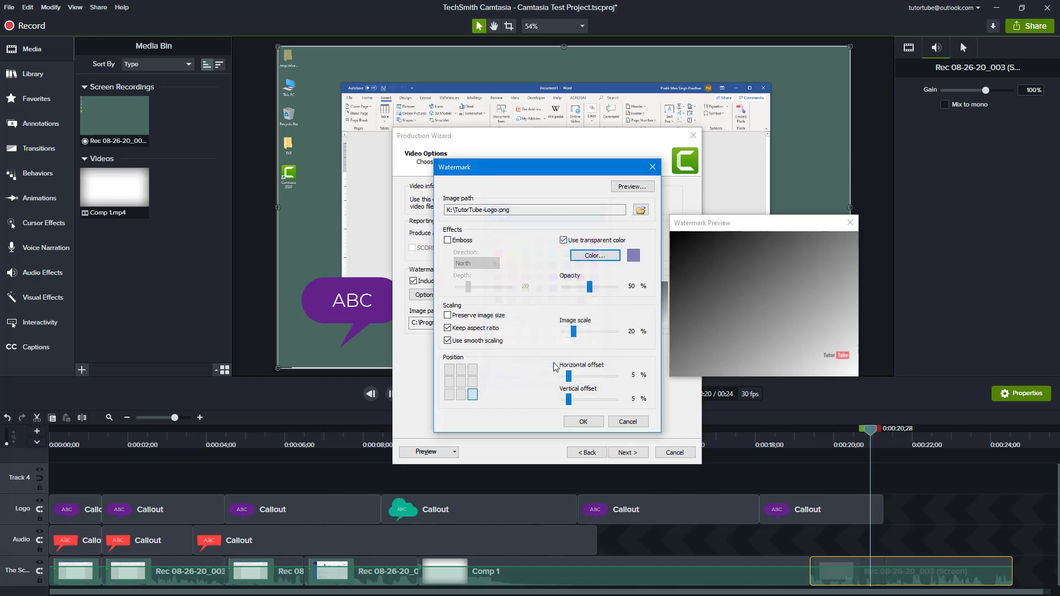
# Step: Set the watermark's opacity to 72%, image scale to 22% and vertical offset to 10%
pyautogui.click(585, 289)
pyautogui.moveTo(579, 287); pyautogui.dragTo(601, 286)
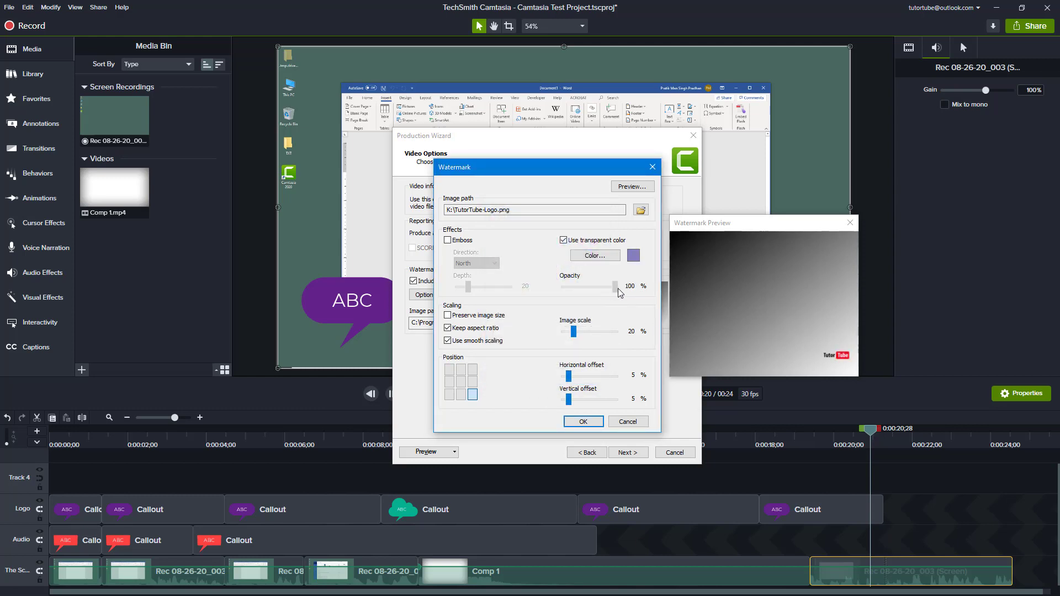
pyautogui.moveTo(579, 334); pyautogui.dragTo(575, 331)
pyautogui.moveTo(568, 376); pyautogui.dragTo(574, 398)
# Step: Try the center and bottom watermark positions and place the watermark in the upper-left corner of the video
pyautogui.click(460, 381)
pyautogui.click(460, 394)
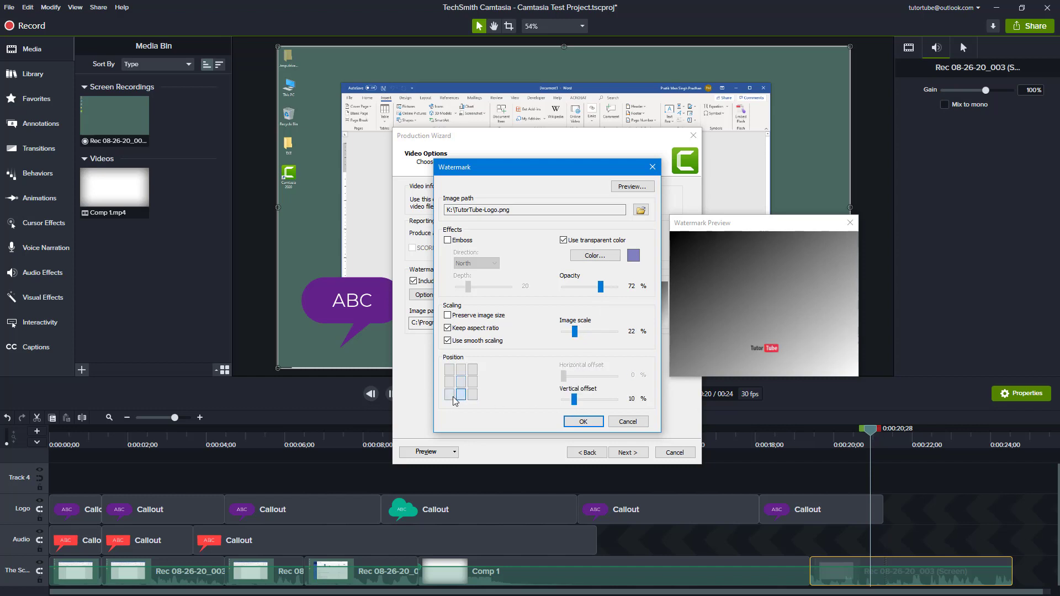
pyautogui.click(449, 394)
pyautogui.click(449, 369)
# Step: Try the preserve image size, keep aspect ratio and smooth scaling options, leave preserve image size off, and accept the watermark settings
pyautogui.click(456, 317)
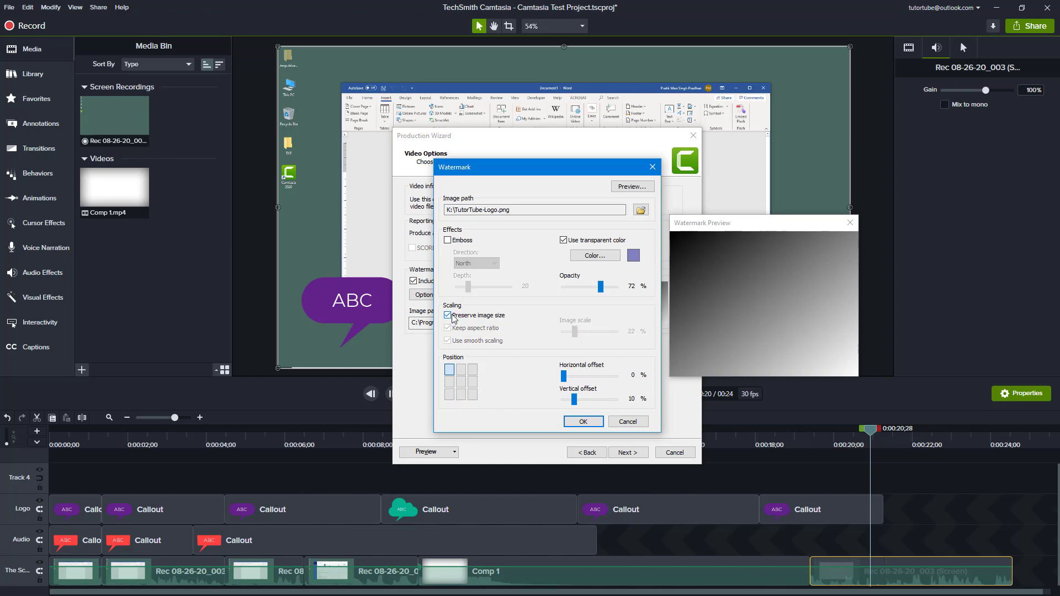
pyautogui.click(456, 317)
pyautogui.click(459, 330)
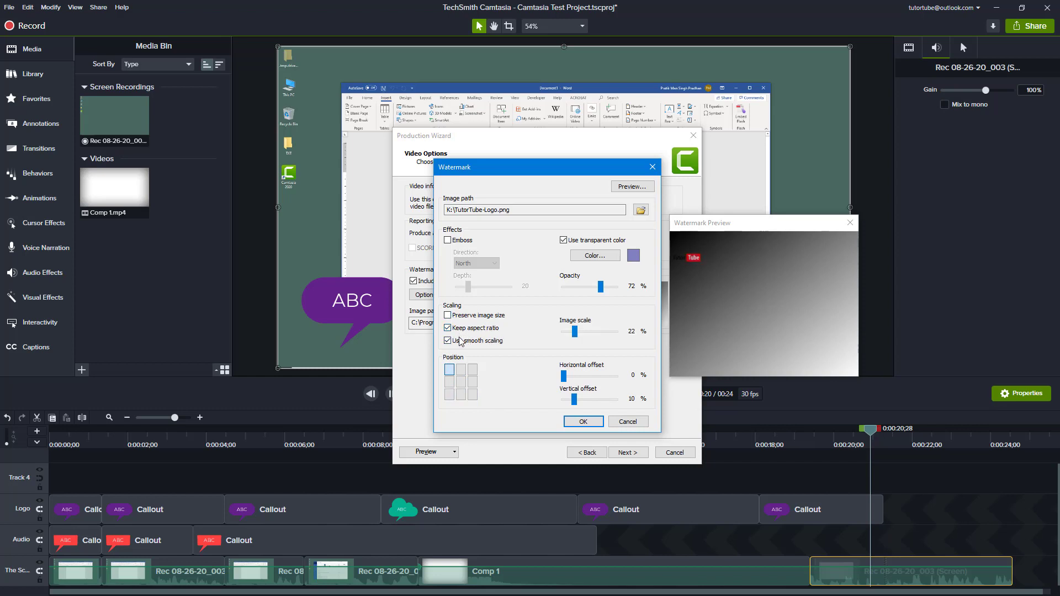
pyautogui.click(462, 329)
pyautogui.click(464, 341)
pyautogui.click(583, 421)
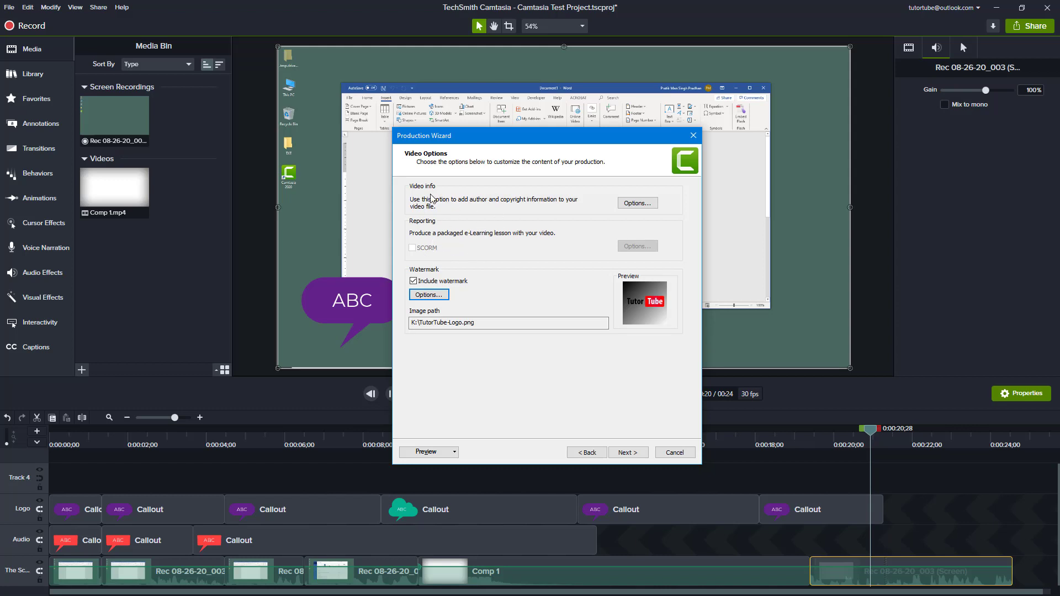
# Step: Examine the video information and author information fields, leaving them without changes
pyautogui.click(638, 204)
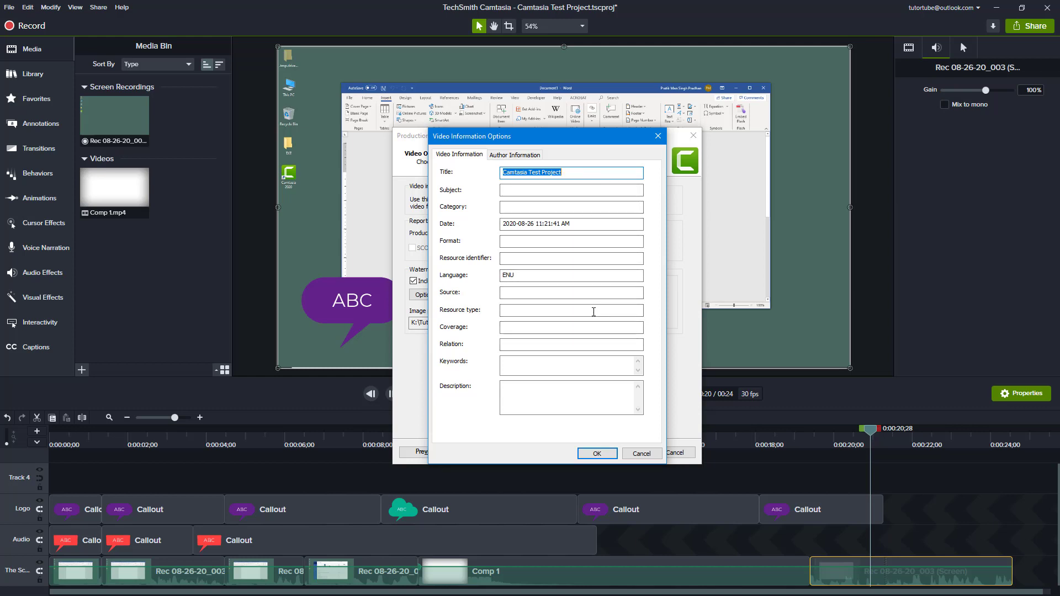
pyautogui.click(514, 155)
pyautogui.click(530, 178)
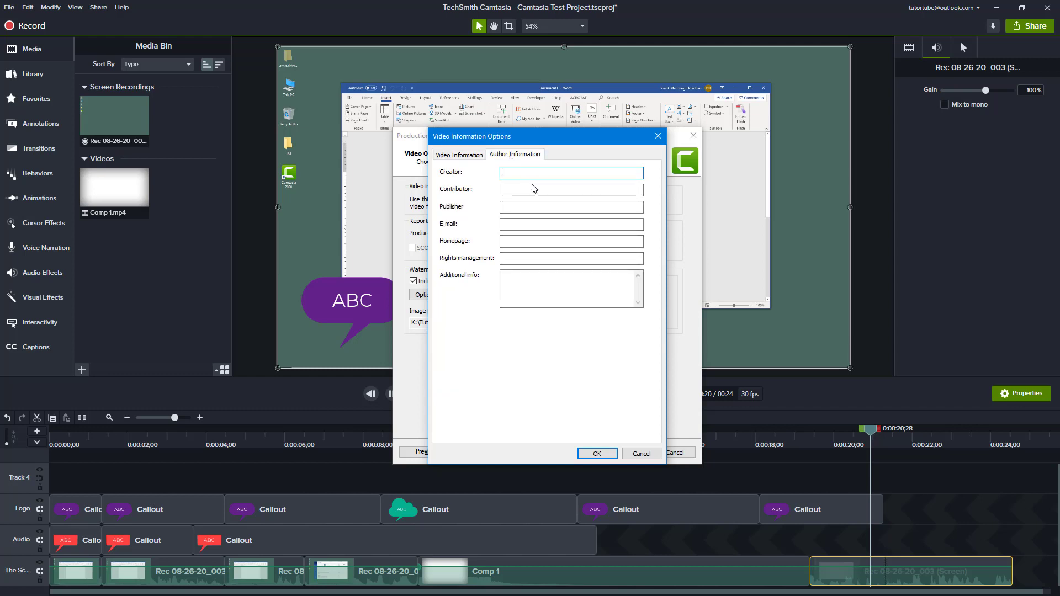
pyautogui.click(642, 455)
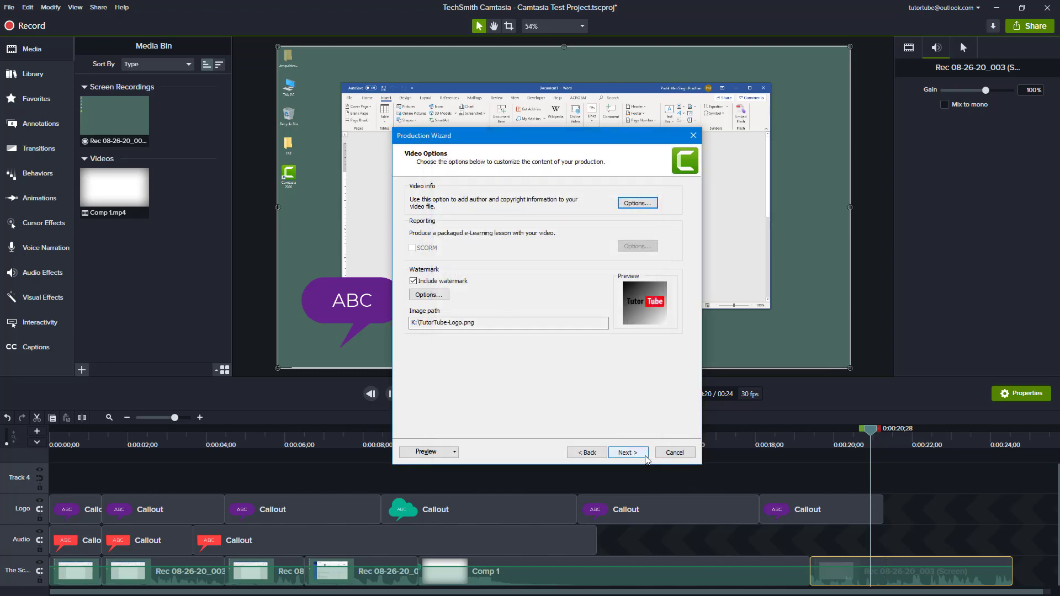
# Step: Produce the video as Camtasia Test Project in the desktop Export folder and open that folder in File Explorer
pyautogui.click(643, 457)
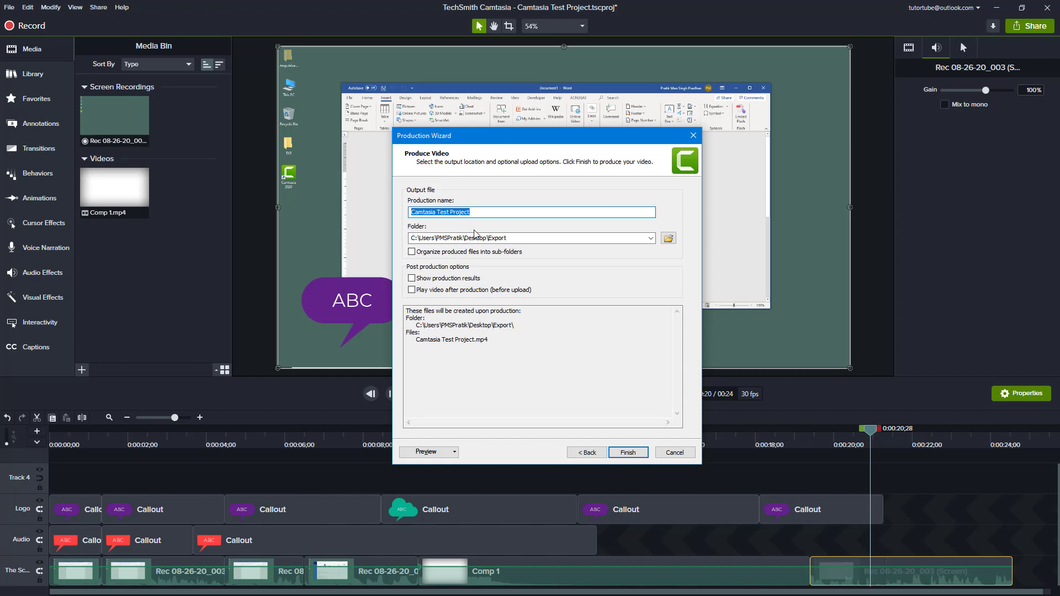
pyautogui.click(628, 453)
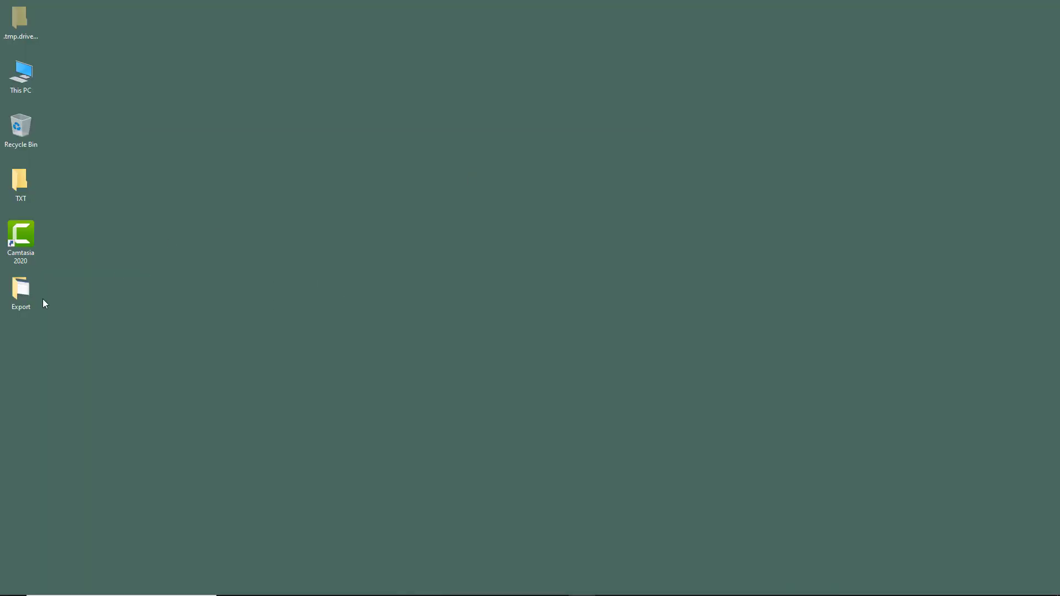
pyautogui.doubleClick(24, 297)
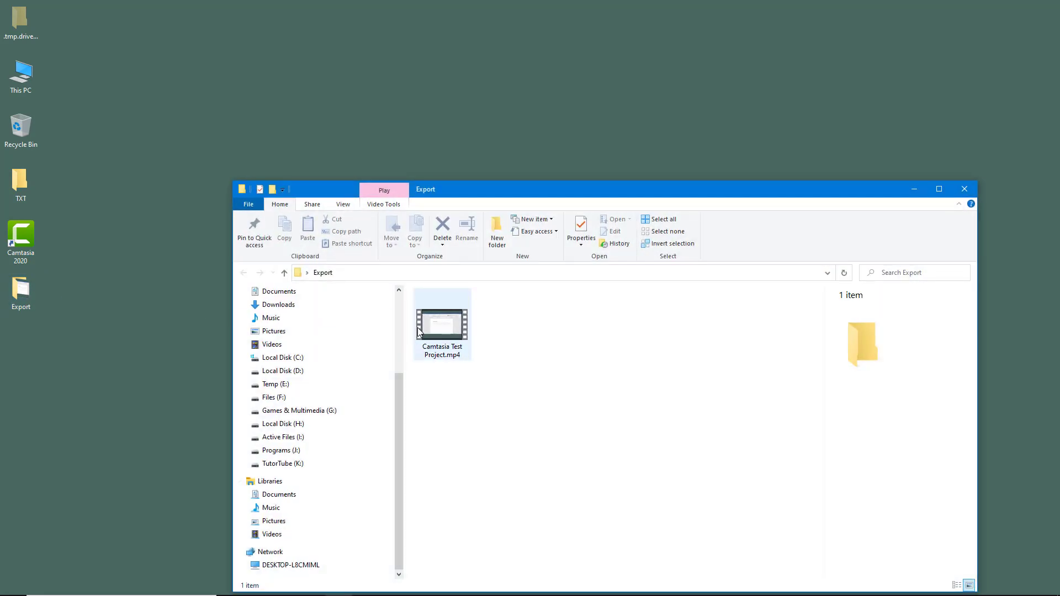